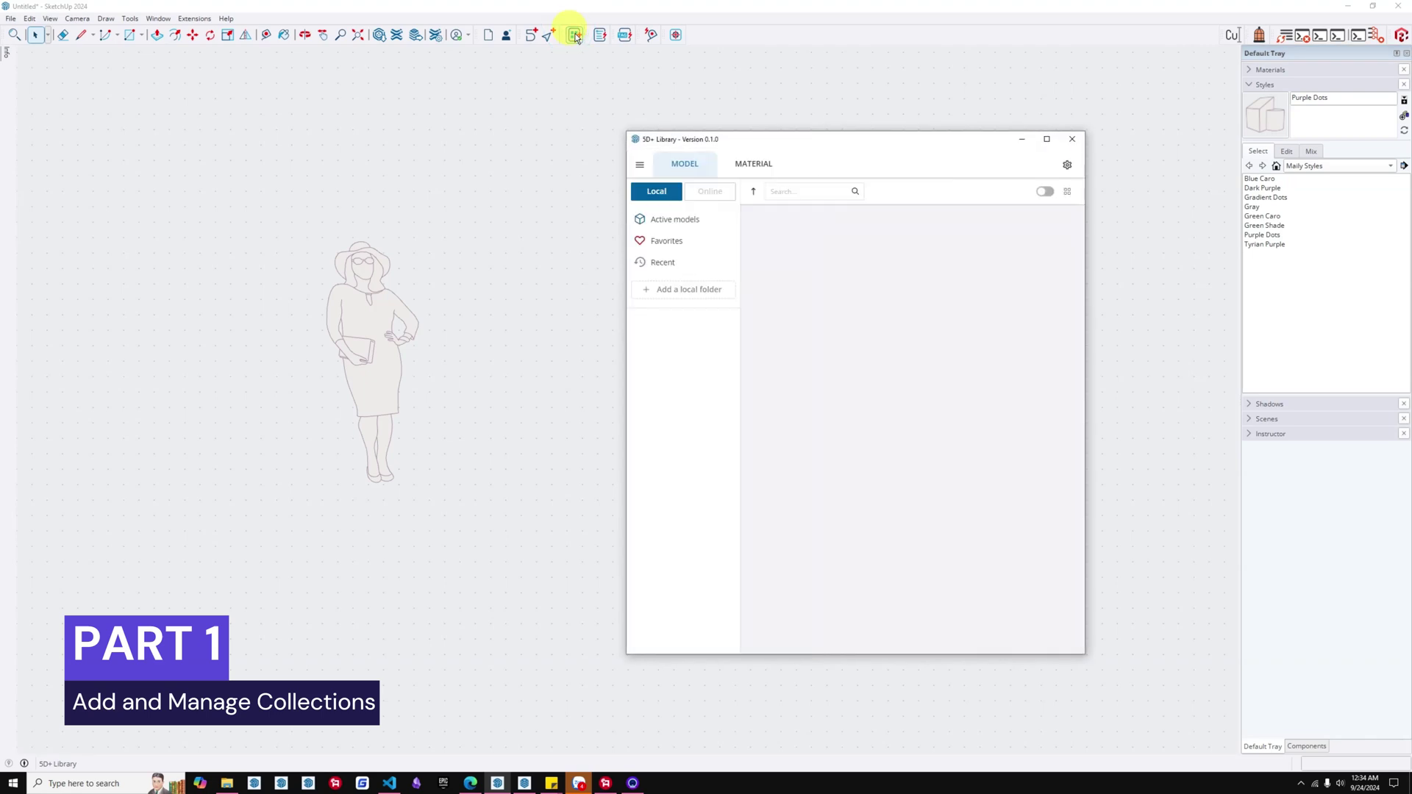
- Add the models folder from Dropbox > 5D-Thu vien > SketchUp to the library as a local folder
{"action": "left_click", "coordinate": [699, 291]}
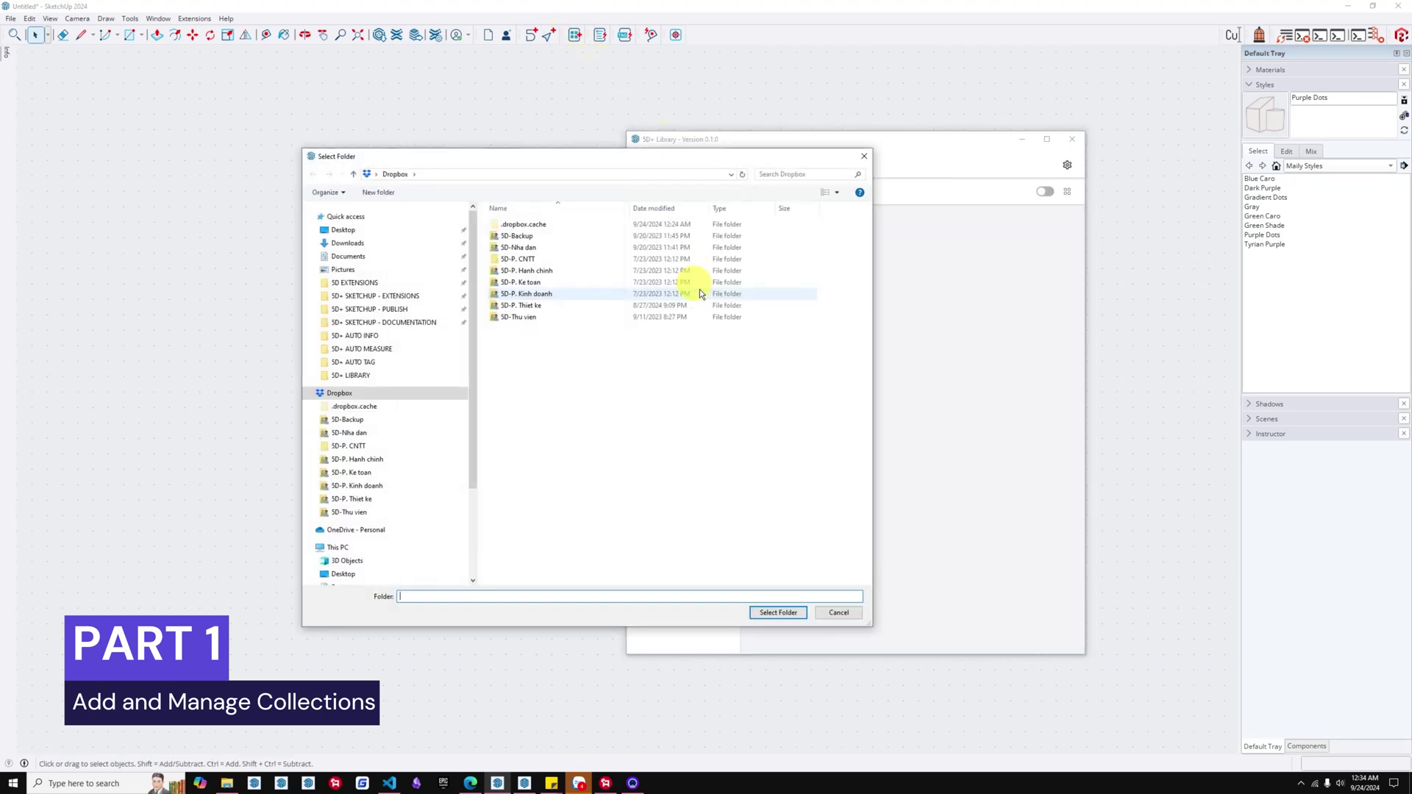
{"action": "double_click", "coordinate": [700, 289]}
{"action": "left_click", "coordinate": [517, 249]}
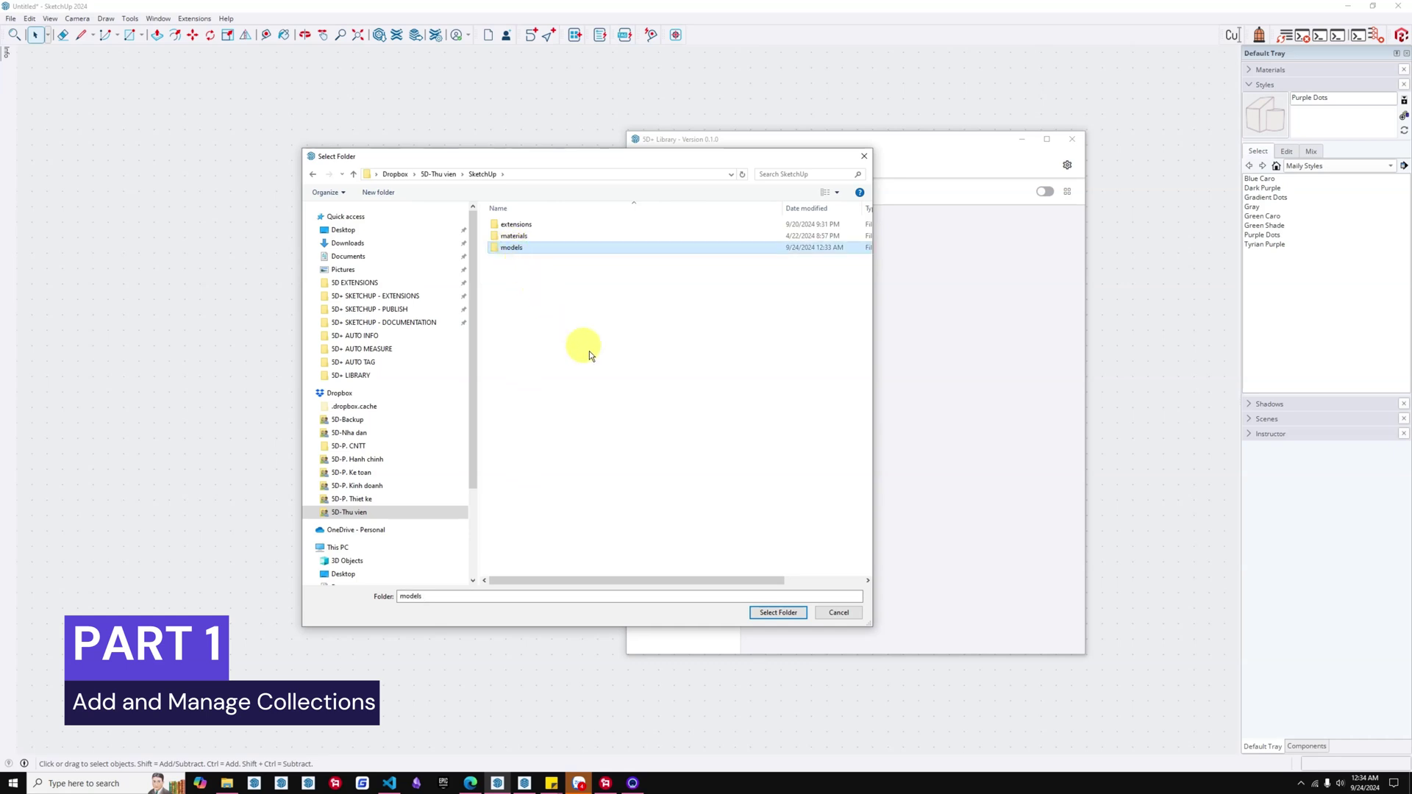
{"action": "left_click", "coordinate": [769, 615]}
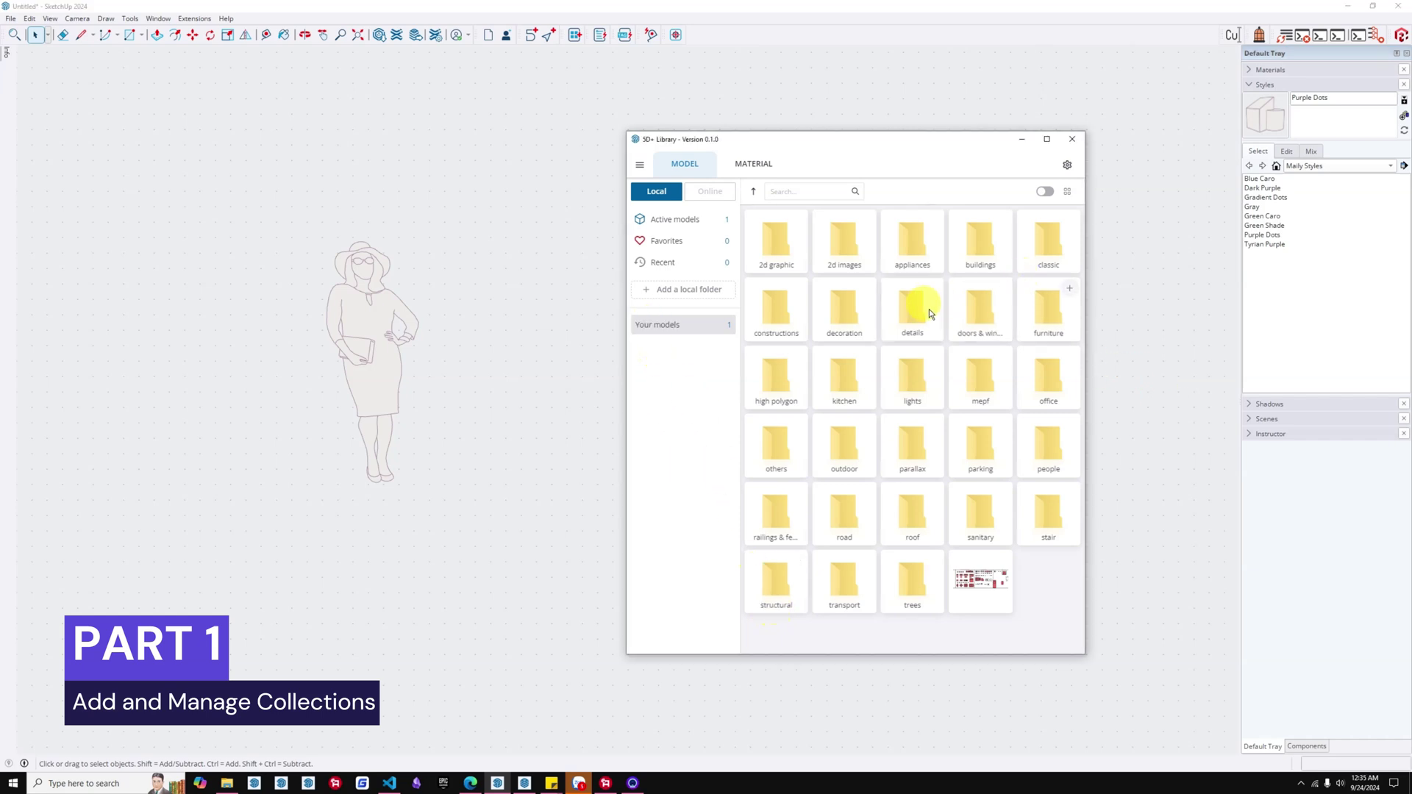
- Browse the bedroom and dinning subfolders of the high polygon folder, returning to the parent folder after each one
{"action": "double_click", "coordinate": [777, 381]}
{"action": "mouse_move", "coordinate": [785, 263]}
{"action": "double_click", "coordinate": [781, 254]}
{"action": "scroll", "coordinate": [902, 401], "scroll_direction": "down", "scroll_amount": 1}
{"action": "scroll", "coordinate": [900, 399], "scroll_direction": "down", "scroll_amount": 3}
{"action": "scroll", "coordinate": [900, 399], "scroll_direction": "up", "scroll_amount": 4}
{"action": "left_click", "coordinate": [754, 192]}
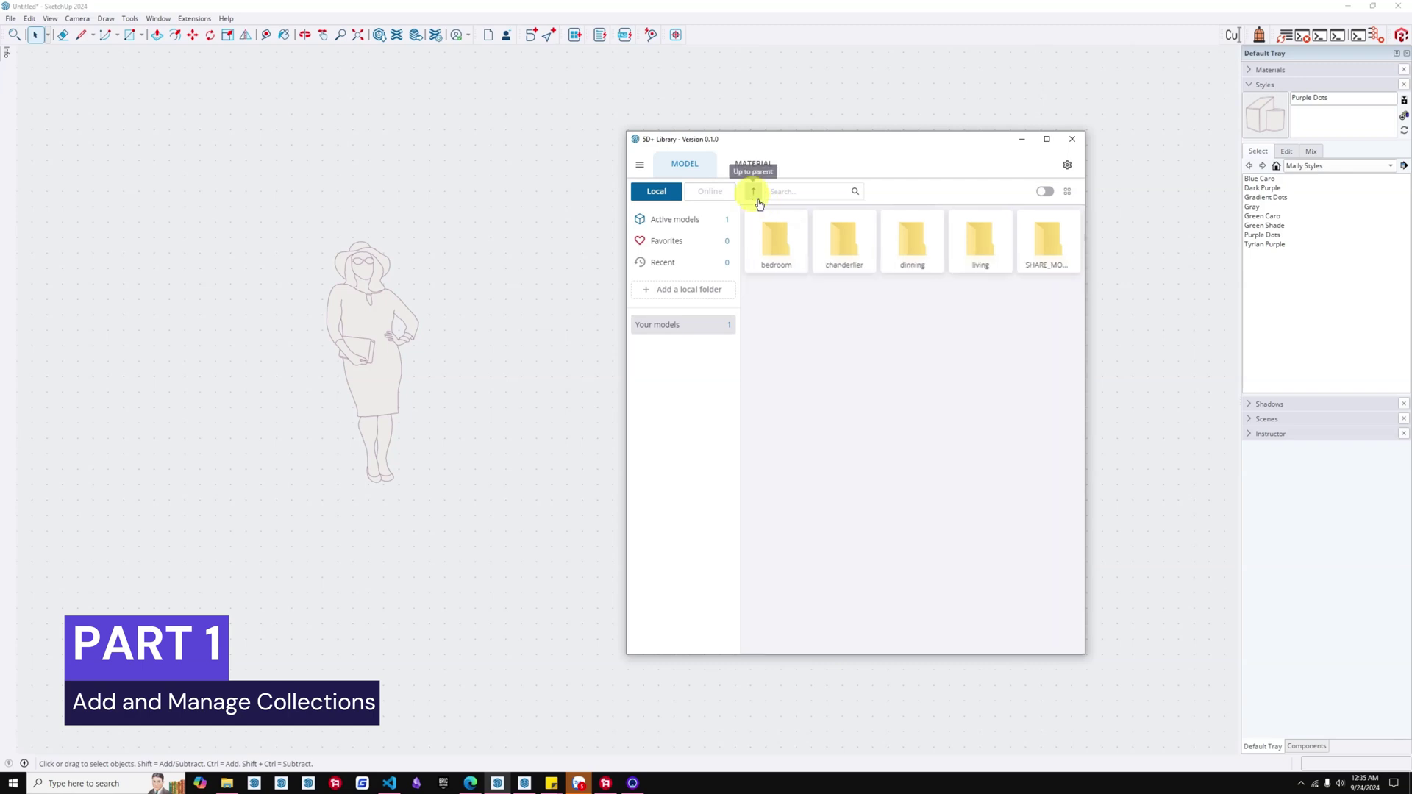
{"action": "double_click", "coordinate": [904, 250]}
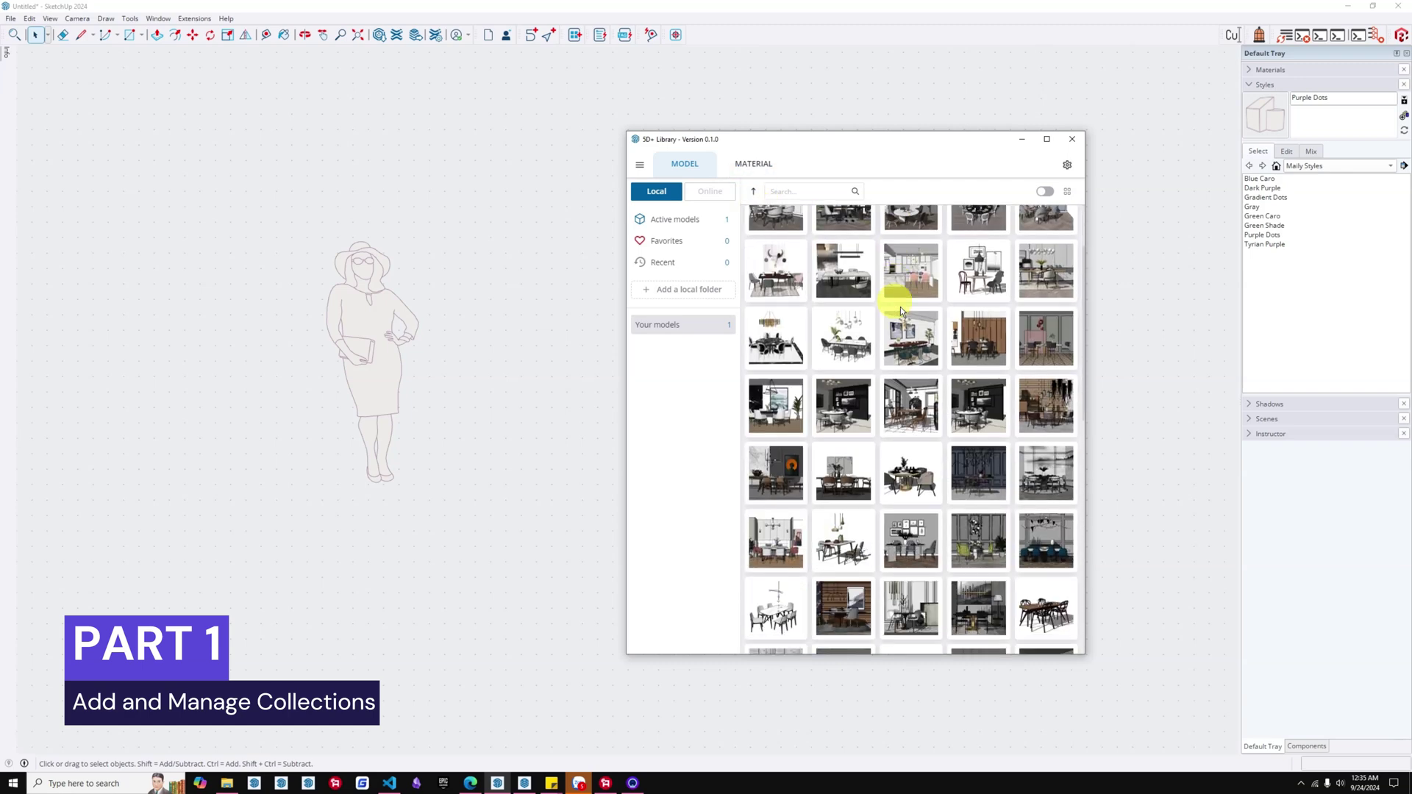
{"action": "left_click", "coordinate": [753, 191]}
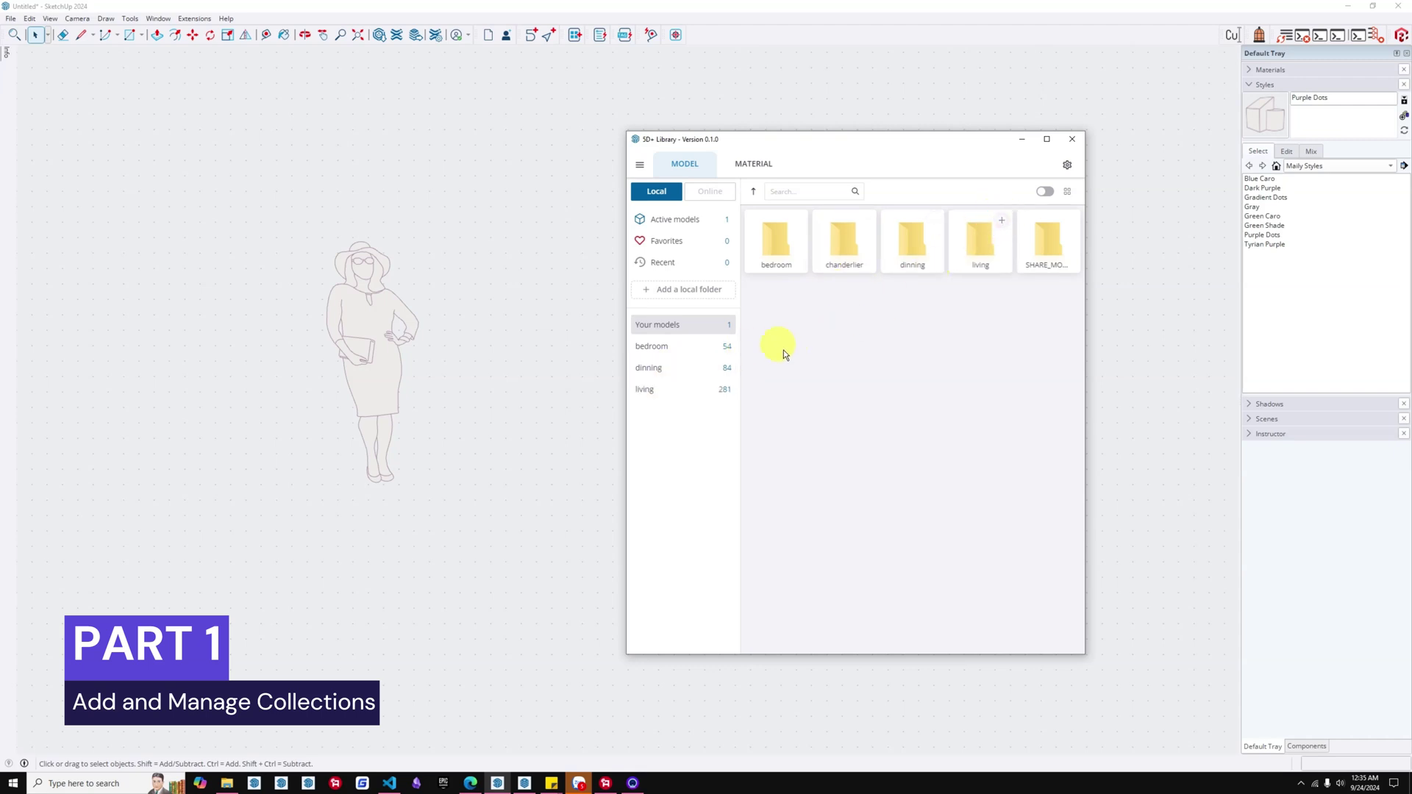
- Rename the bedroom collection as 3D Bedroom
{"action": "right_click", "coordinate": [670, 354]}
{"action": "left_click", "coordinate": [691, 375]}
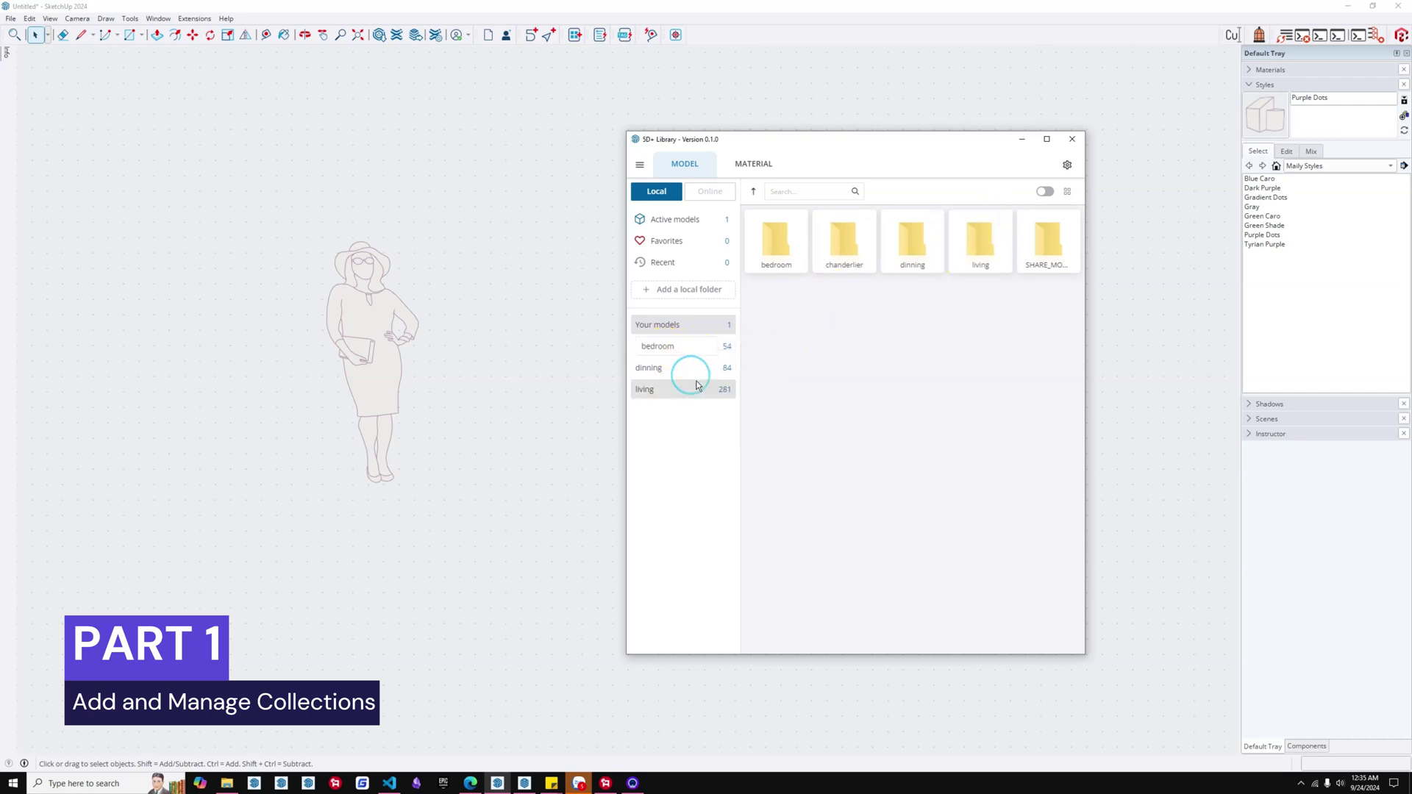
{"action": "double_click", "coordinate": [651, 347]}
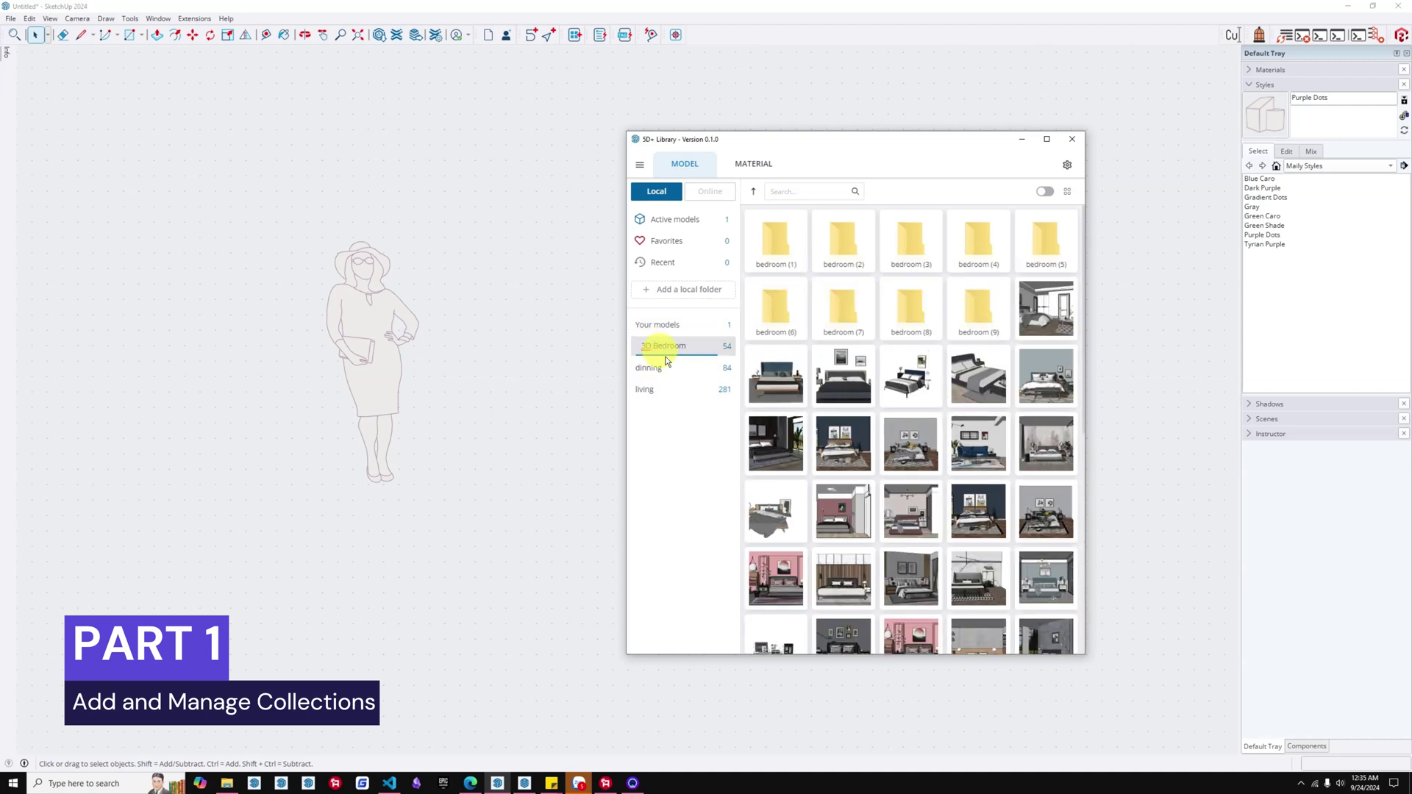
{"action": "type", "text": "3D Bedroom"}
- Rename the dinning collection as 3D Dinning and the living collection as 3D Living
{"action": "left_click", "coordinate": [655, 368]}
{"action": "right_click", "coordinate": [657, 369]}
{"action": "left_click", "coordinate": [688, 386]}
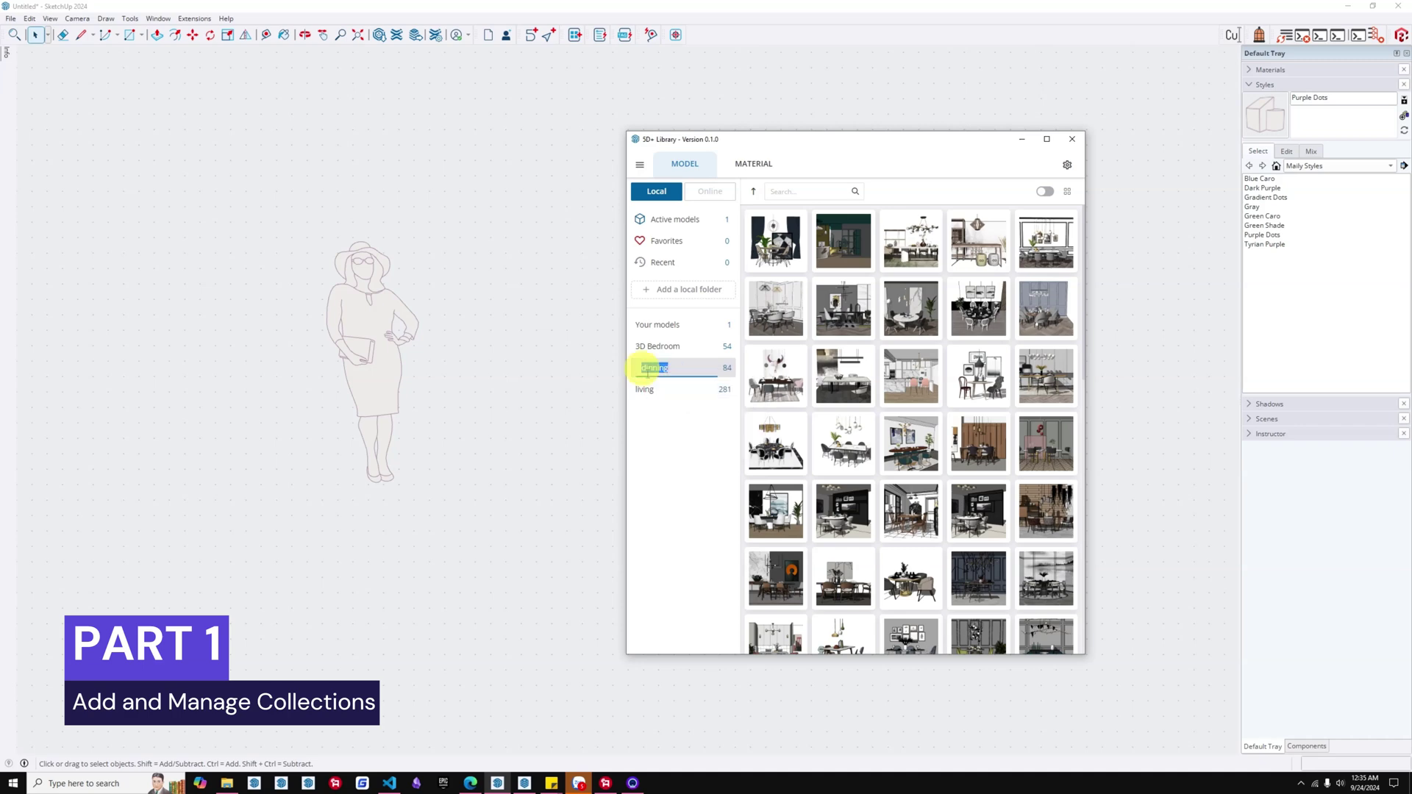
{"action": "type", "text": "3D D"}
{"action": "left_click", "coordinate": [655, 391]}
{"action": "right_click", "coordinate": [652, 391]}
{"action": "left_click", "coordinate": [674, 422]}
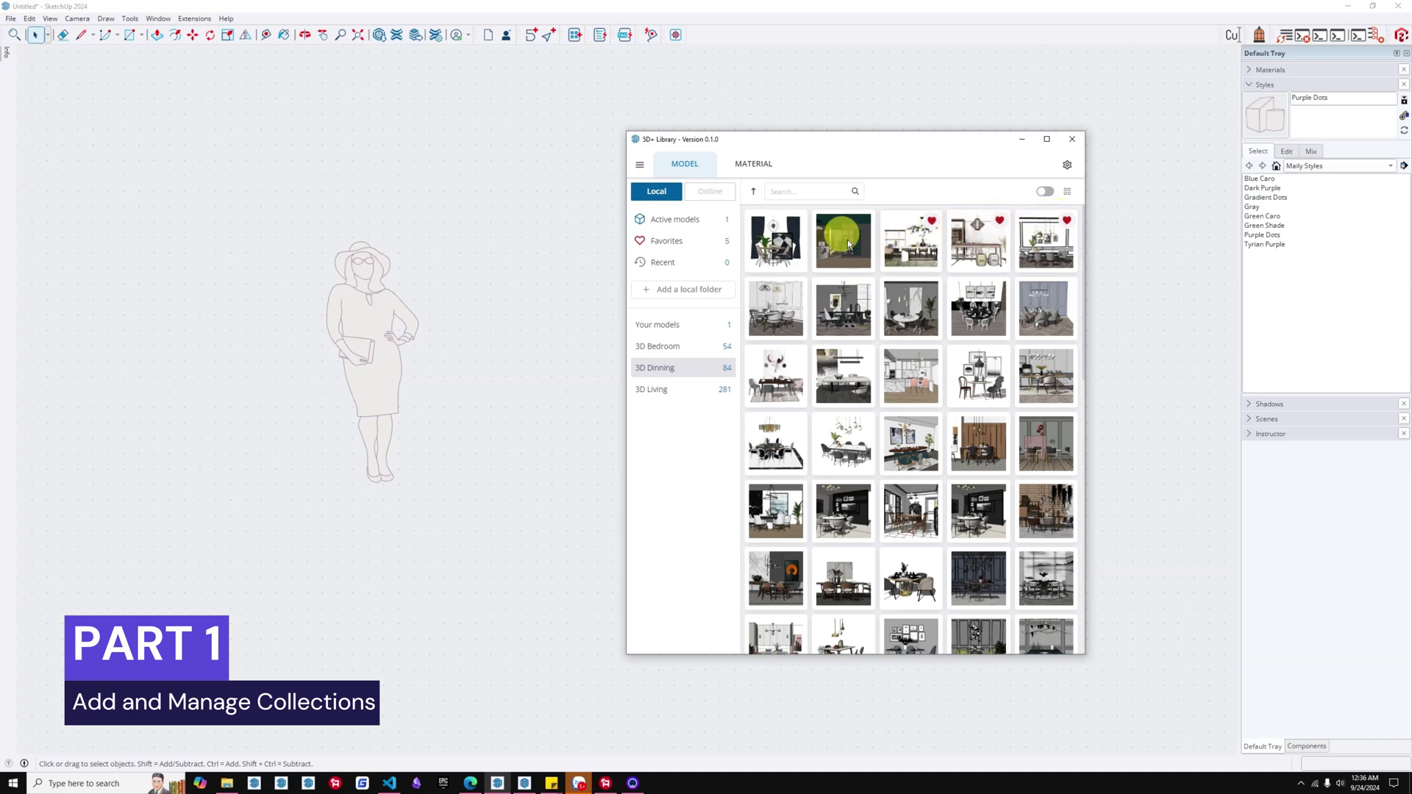
- Show item names and file sizes for the favorite models, trying larger thumbnails and restoring the small ones
{"action": "left_click", "coordinate": [667, 240]}
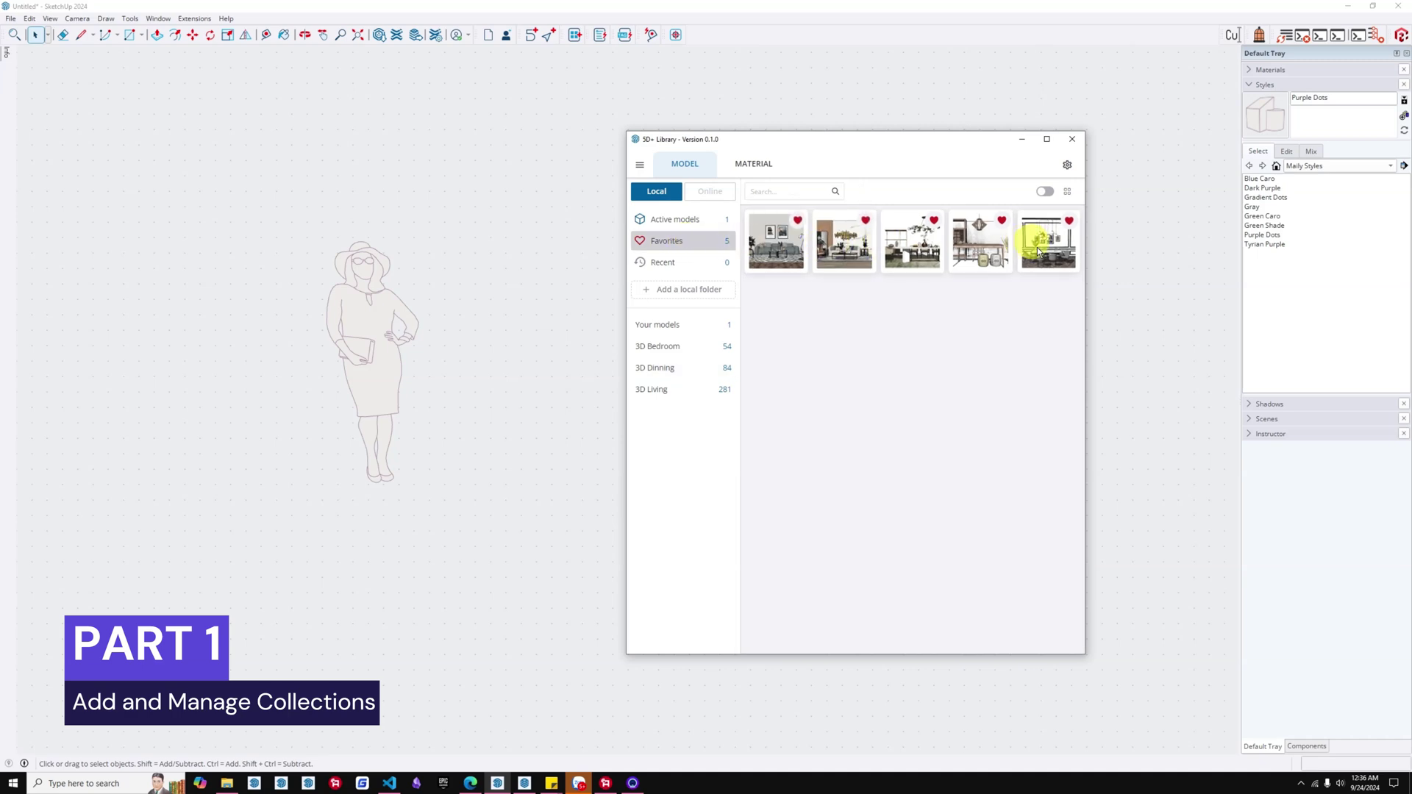
{"action": "left_click", "coordinate": [1045, 193]}
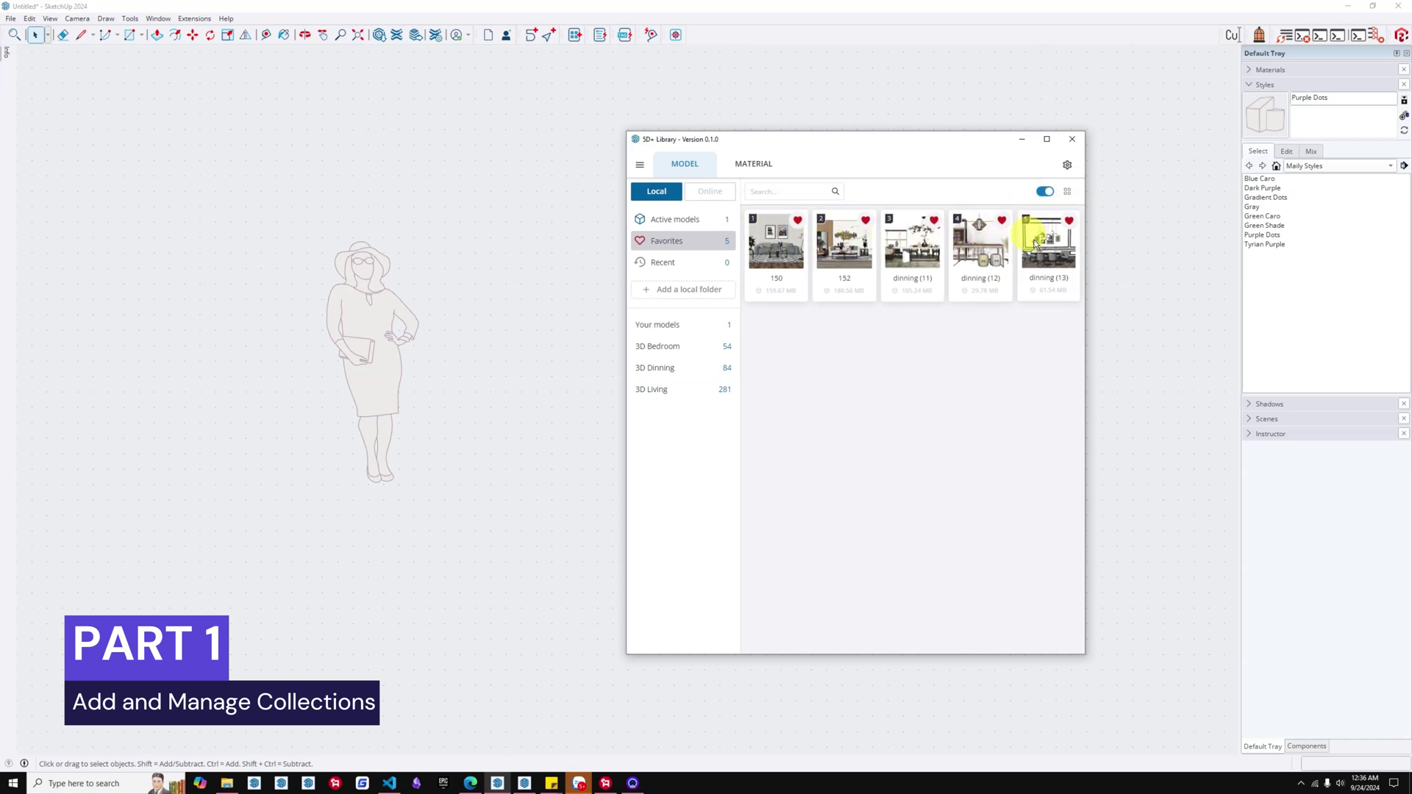
{"action": "left_click", "coordinate": [1067, 192]}
{"action": "scroll", "coordinate": [1068, 197], "scroll_direction": "down", "scroll_amount": 3}
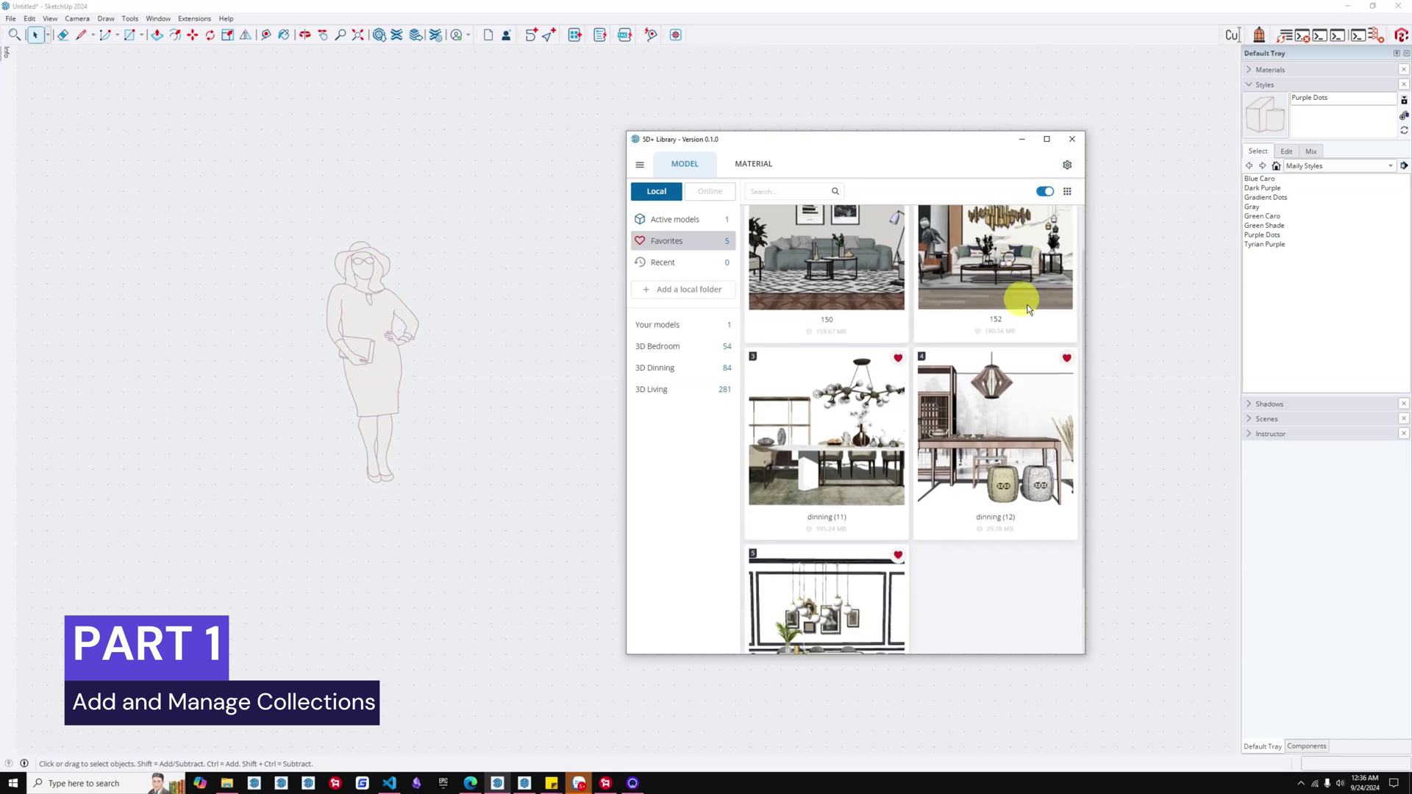
{"action": "scroll", "coordinate": [1070, 199], "scroll_direction": "up", "scroll_amount": 3}
{"action": "left_click", "coordinate": [1068, 192]}
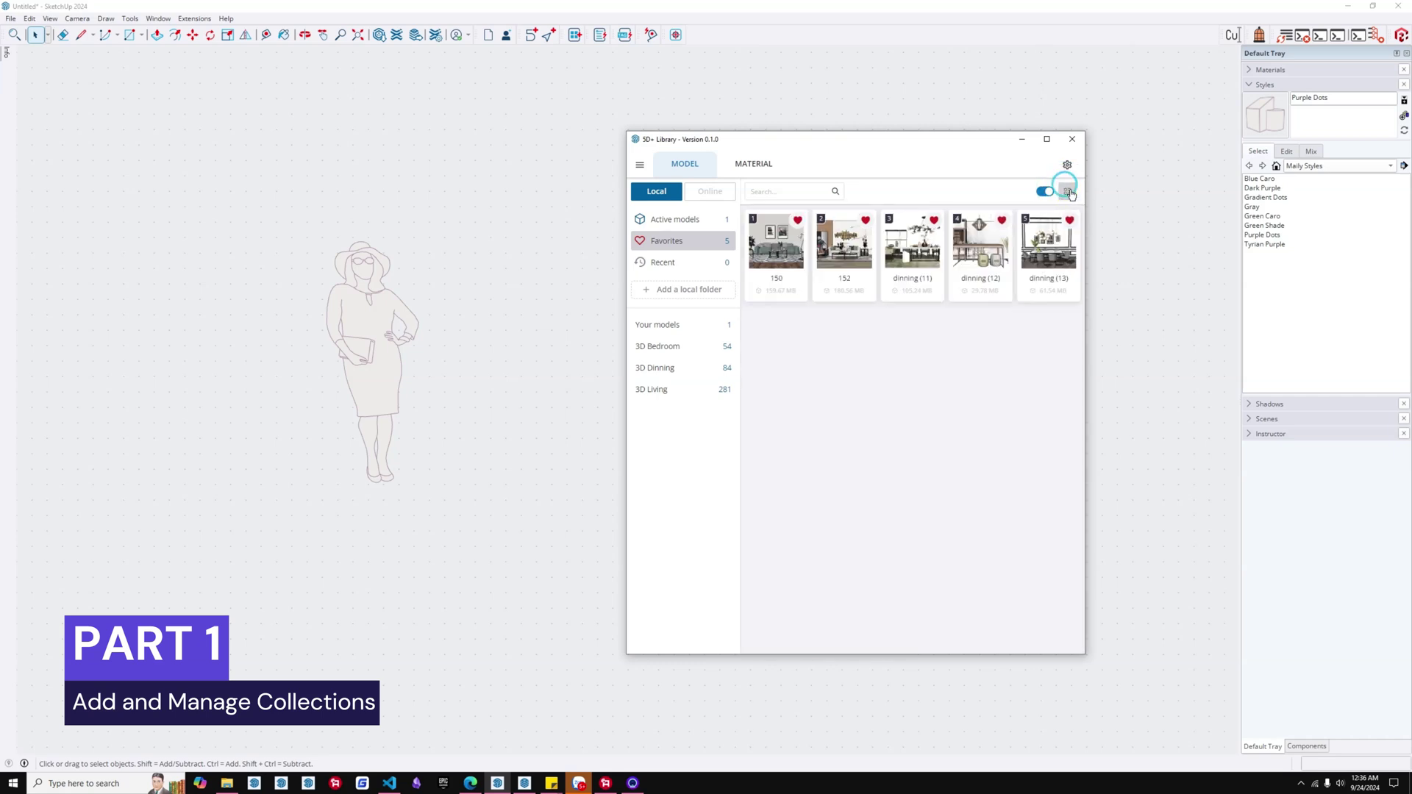
- Look through the 3D Bedroom collection and check the contents of its bedroom (1) subfolder
{"action": "left_click", "coordinate": [681, 349]}
{"action": "scroll", "coordinate": [805, 353], "scroll_direction": "down", "scroll_amount": 10}
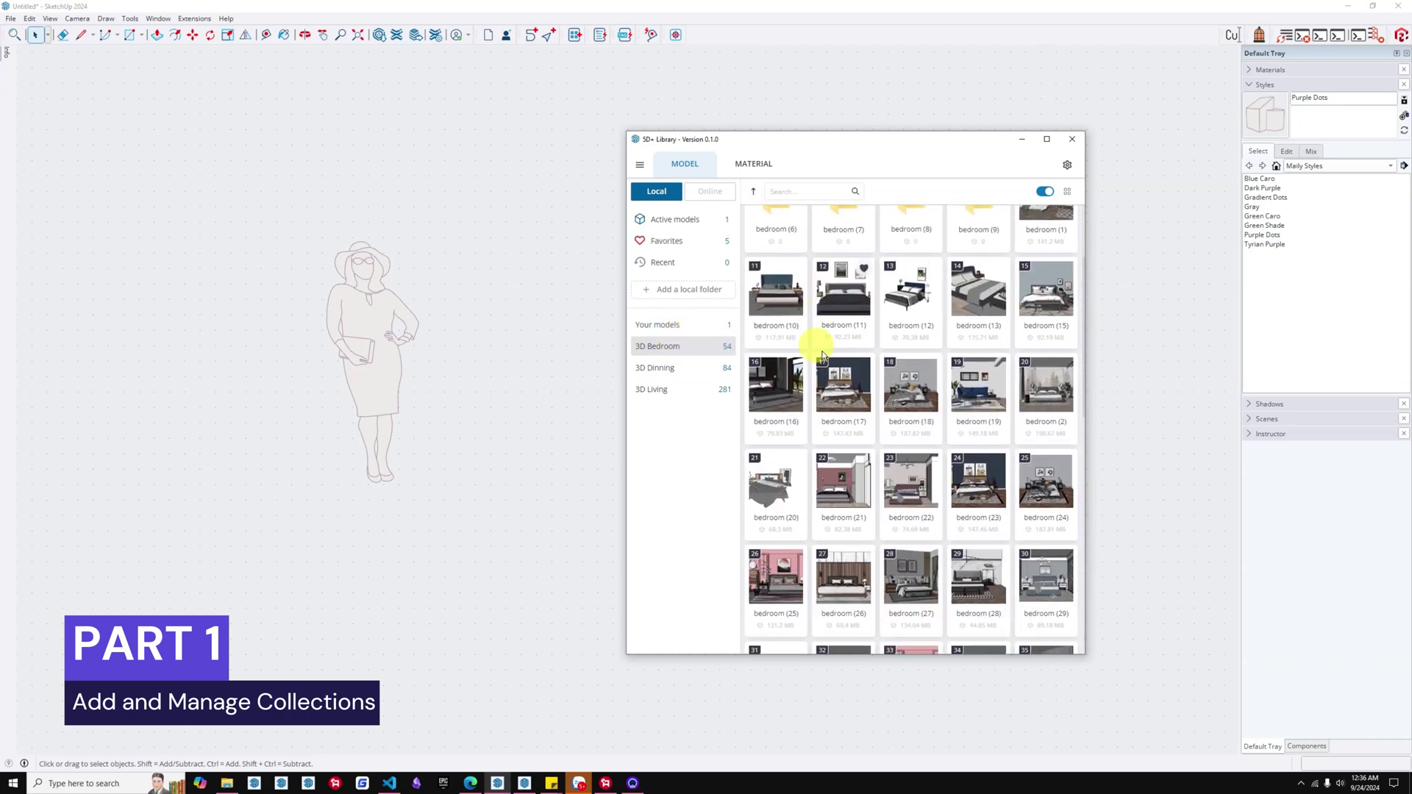
{"action": "scroll", "coordinate": [823, 356], "scroll_direction": "up", "scroll_amount": 3}
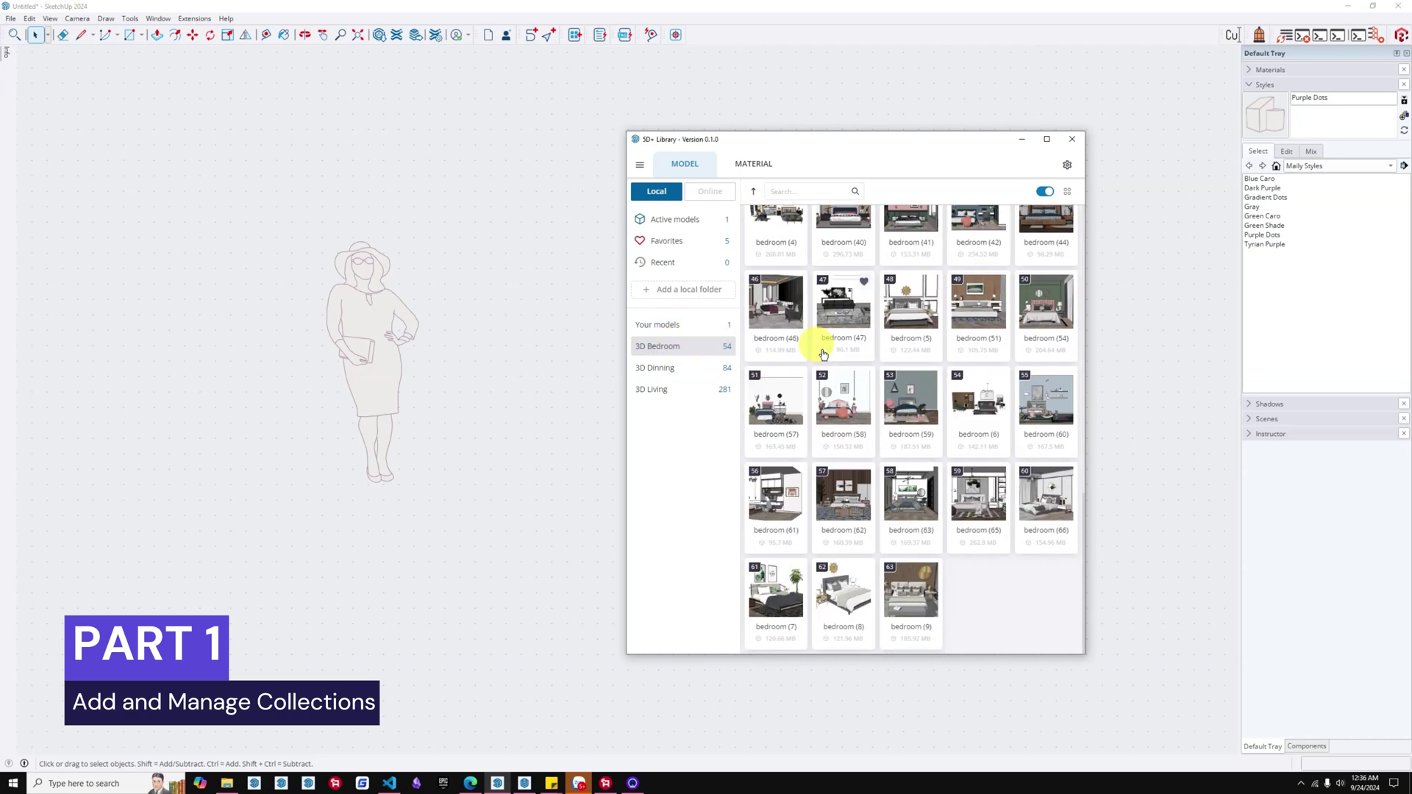
{"action": "scroll", "coordinate": [820, 355], "scroll_direction": "up", "scroll_amount": 5}
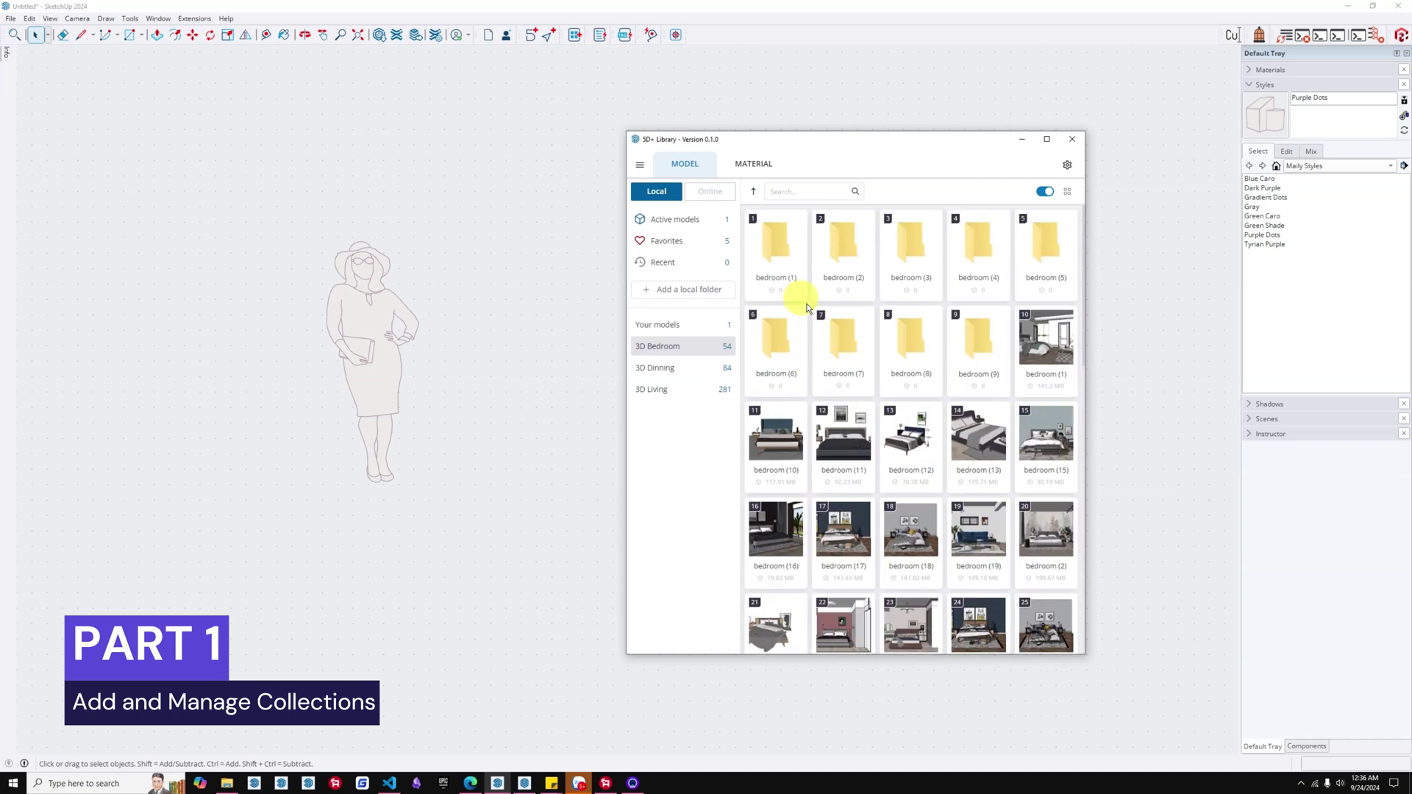
{"action": "left_click", "coordinate": [779, 256]}
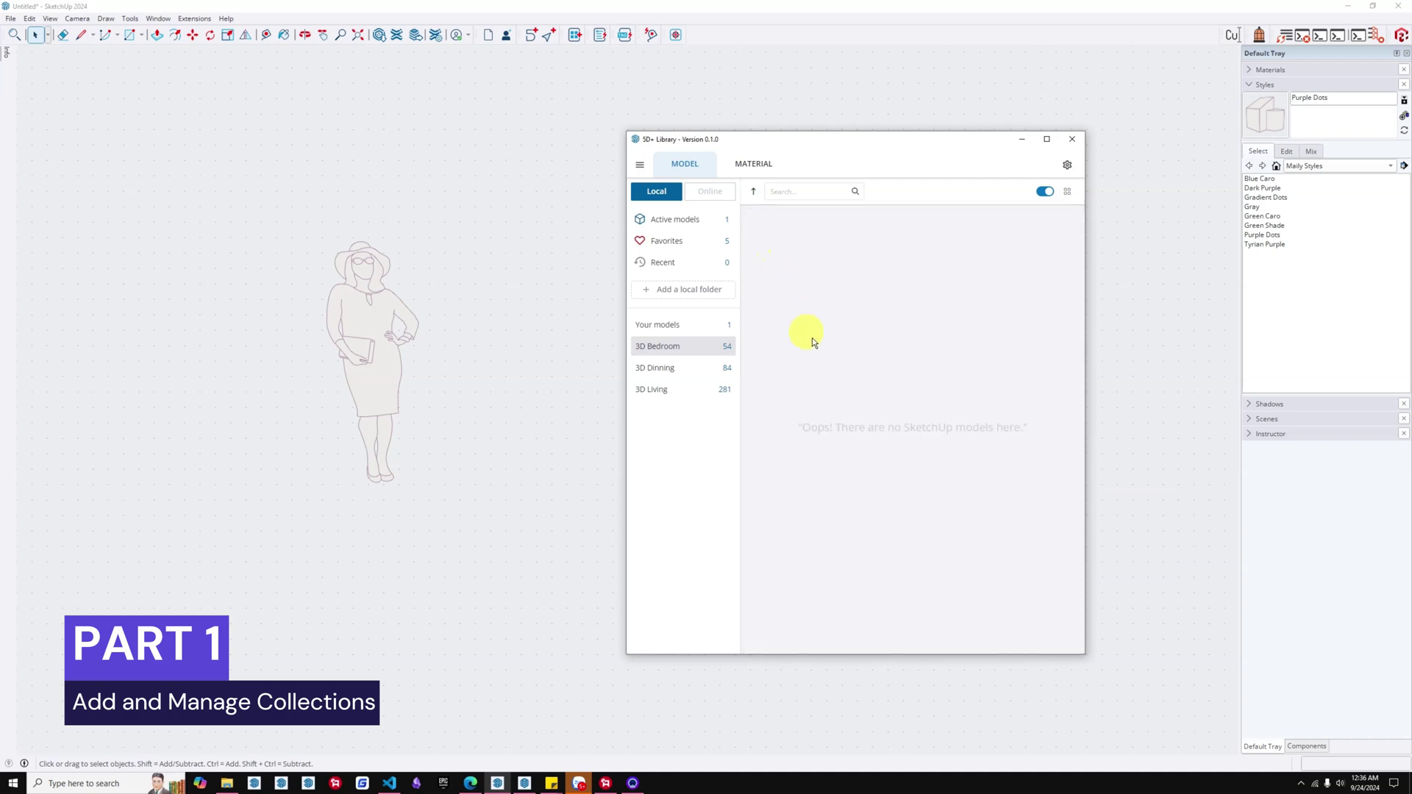
{"action": "left_click_drag", "start_coordinate": [806, 425], "coordinate": [997, 428]}
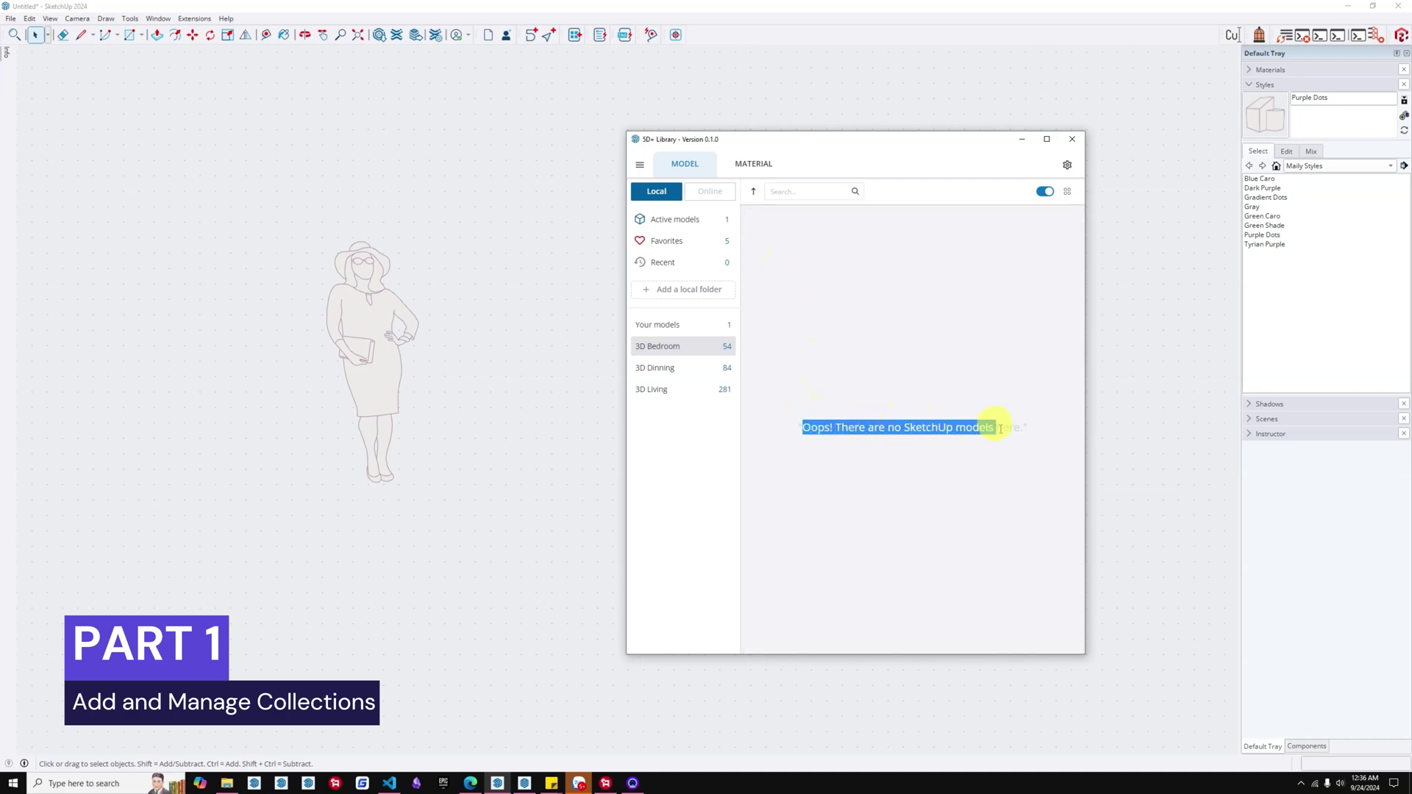
{"action": "left_click", "coordinate": [955, 395]}
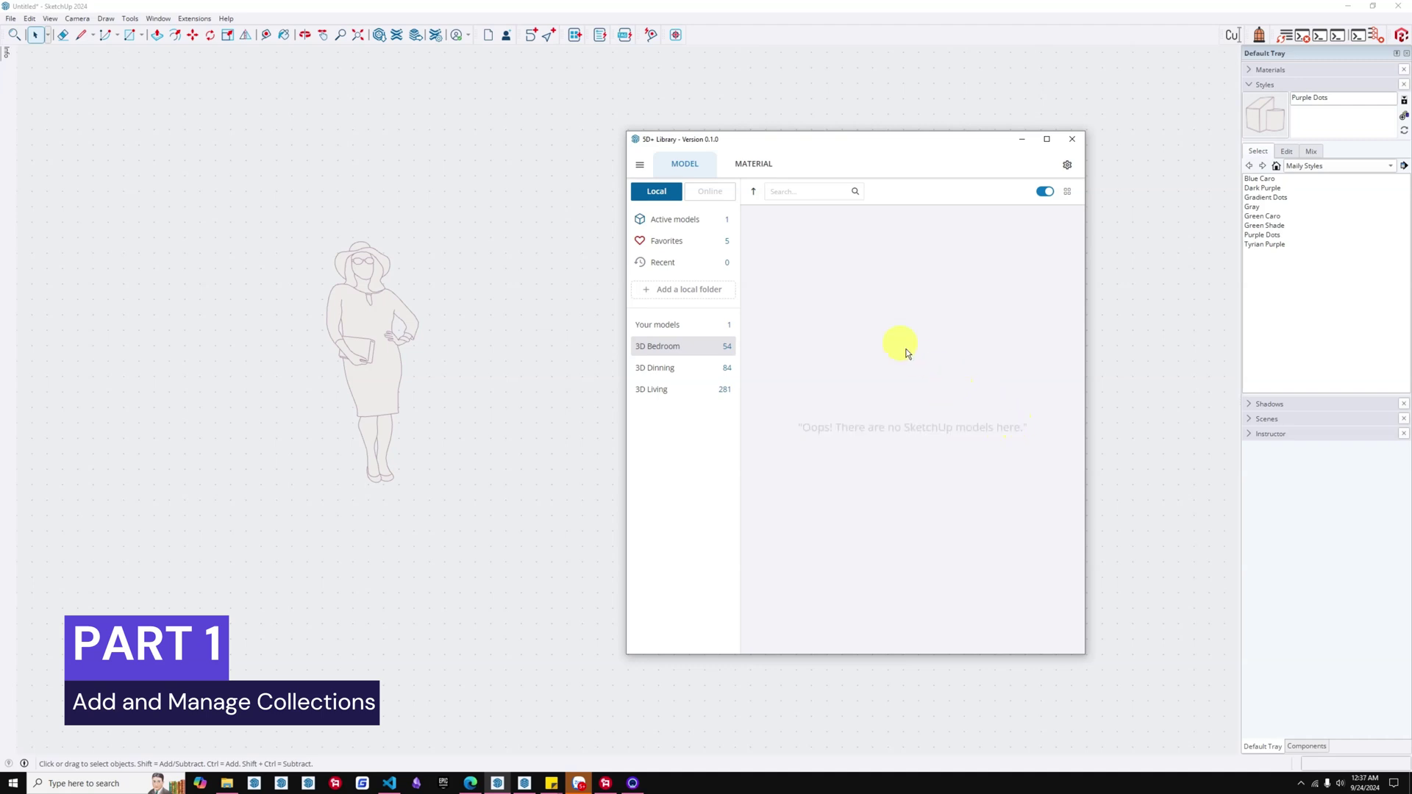
- Return to the main 3D Bedroom folder, search it for 11 and clear the search
{"action": "left_click", "coordinate": [753, 192]}
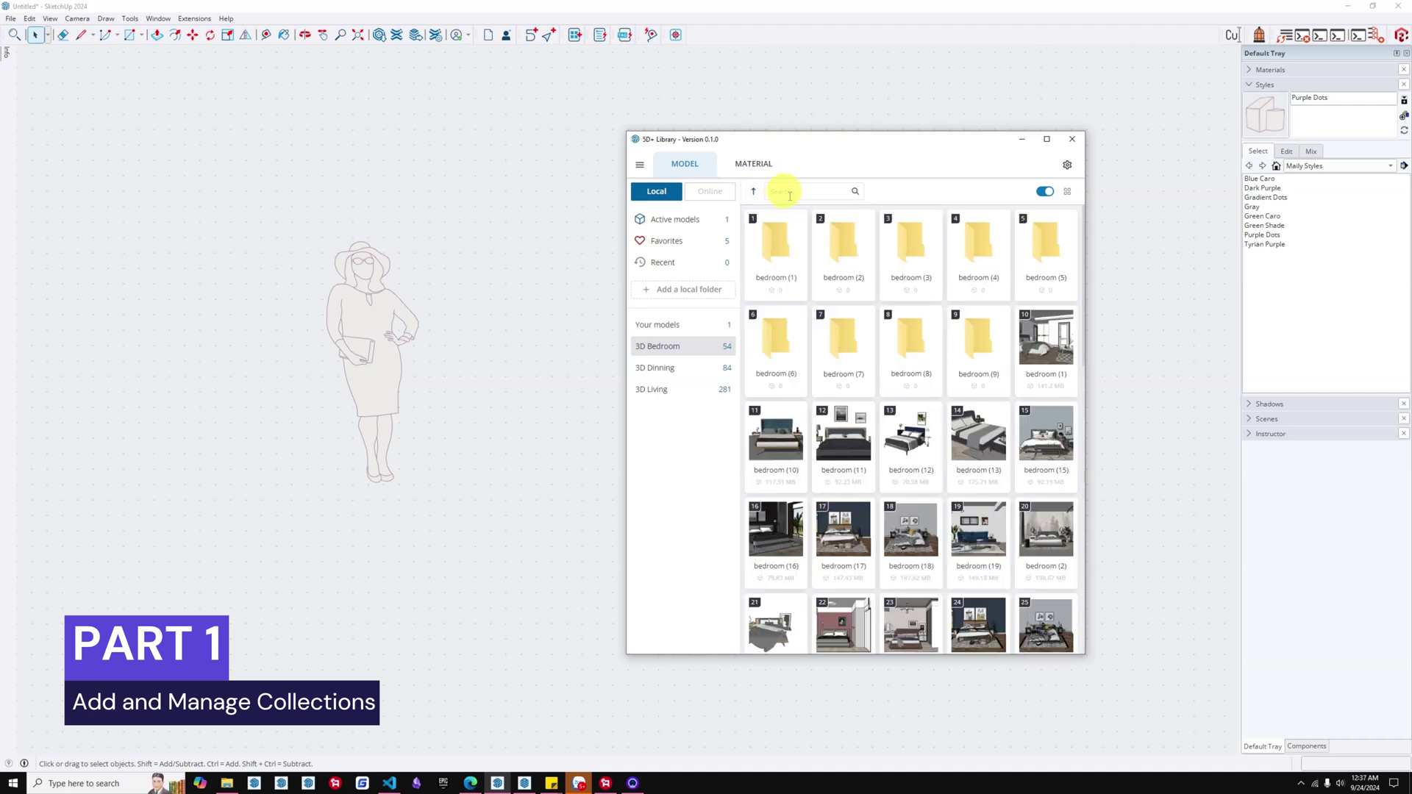
{"action": "type", "text": "11"}
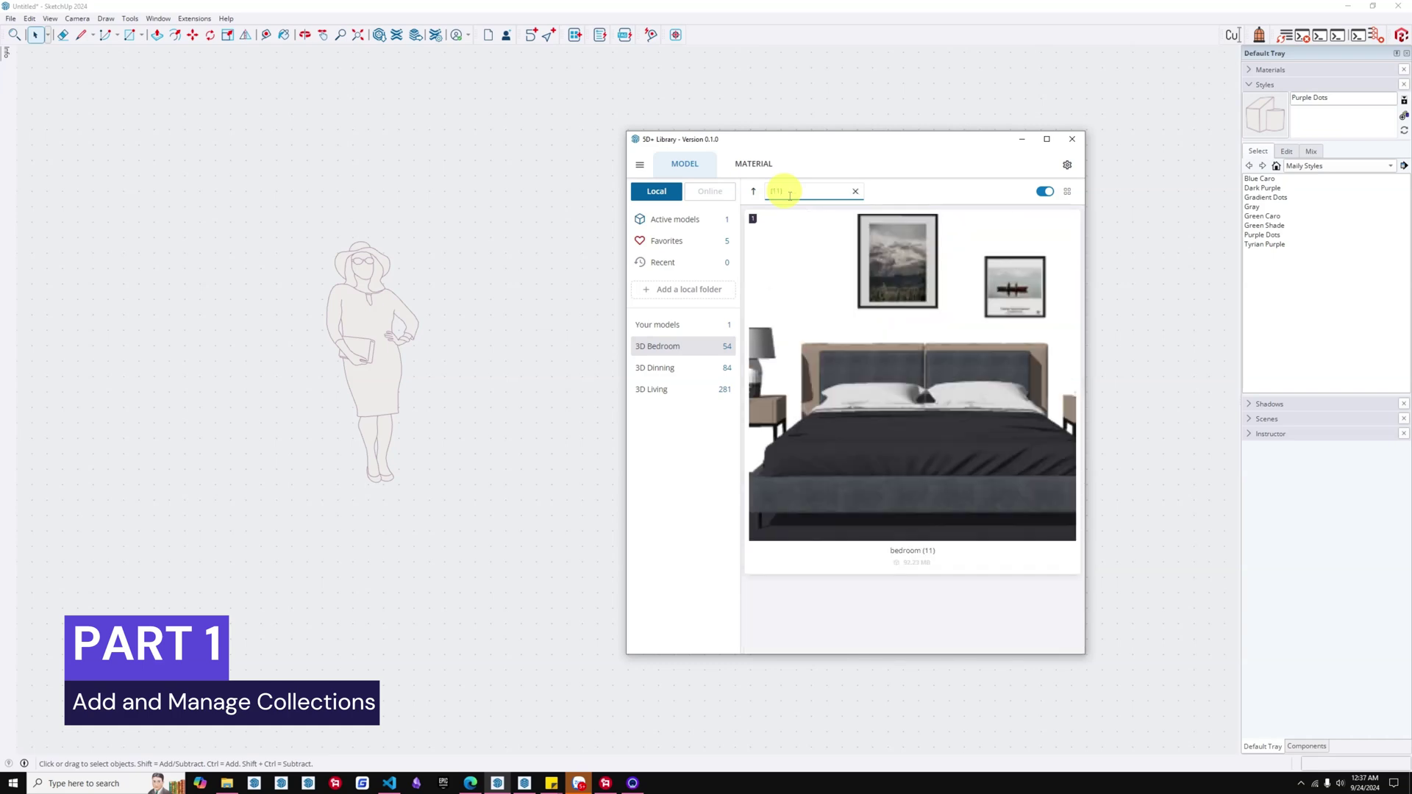
{"action": "left_click", "coordinate": [855, 191]}
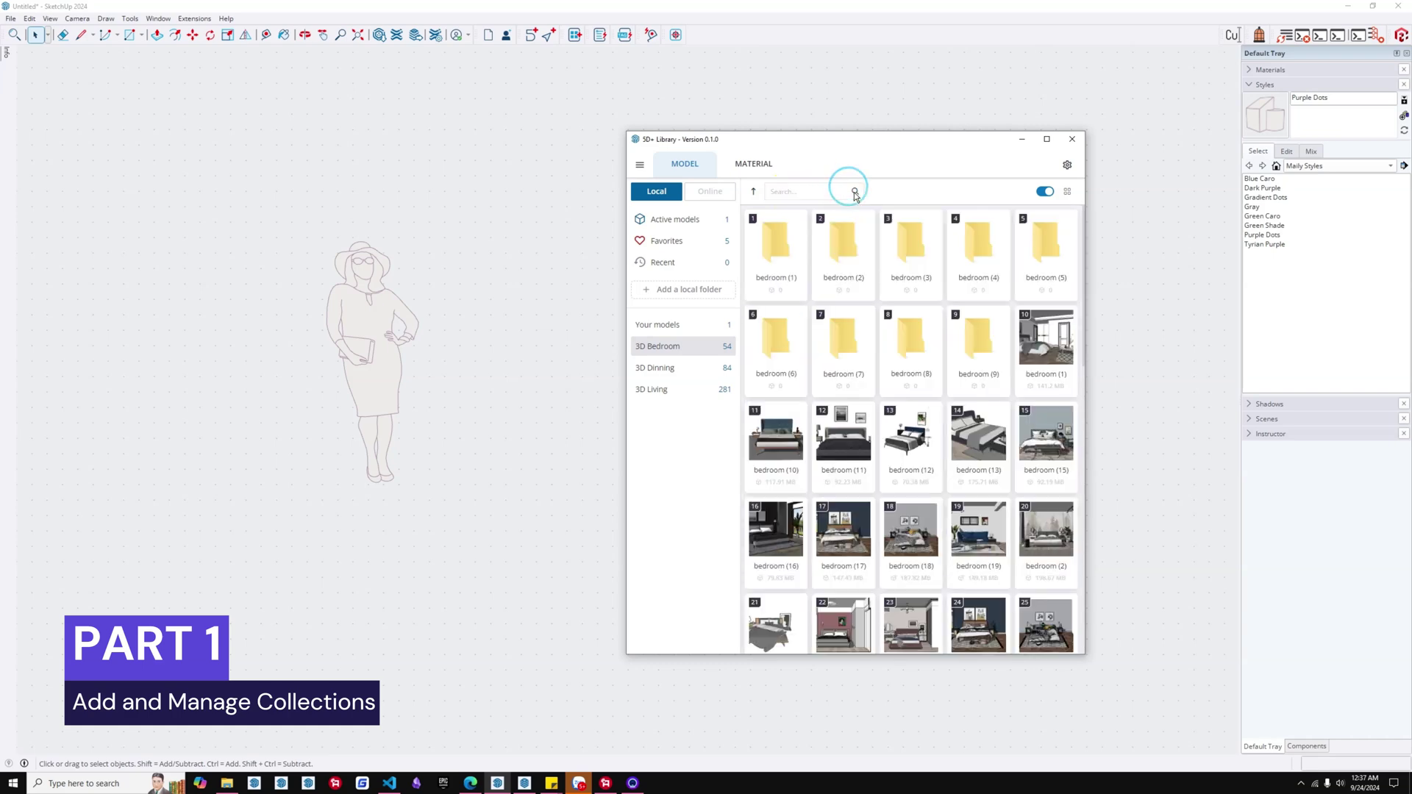
- Go up through the parent folders from the bedroom folder to the one containing the Dropbox folder
{"action": "left_click", "coordinate": [751, 193]}
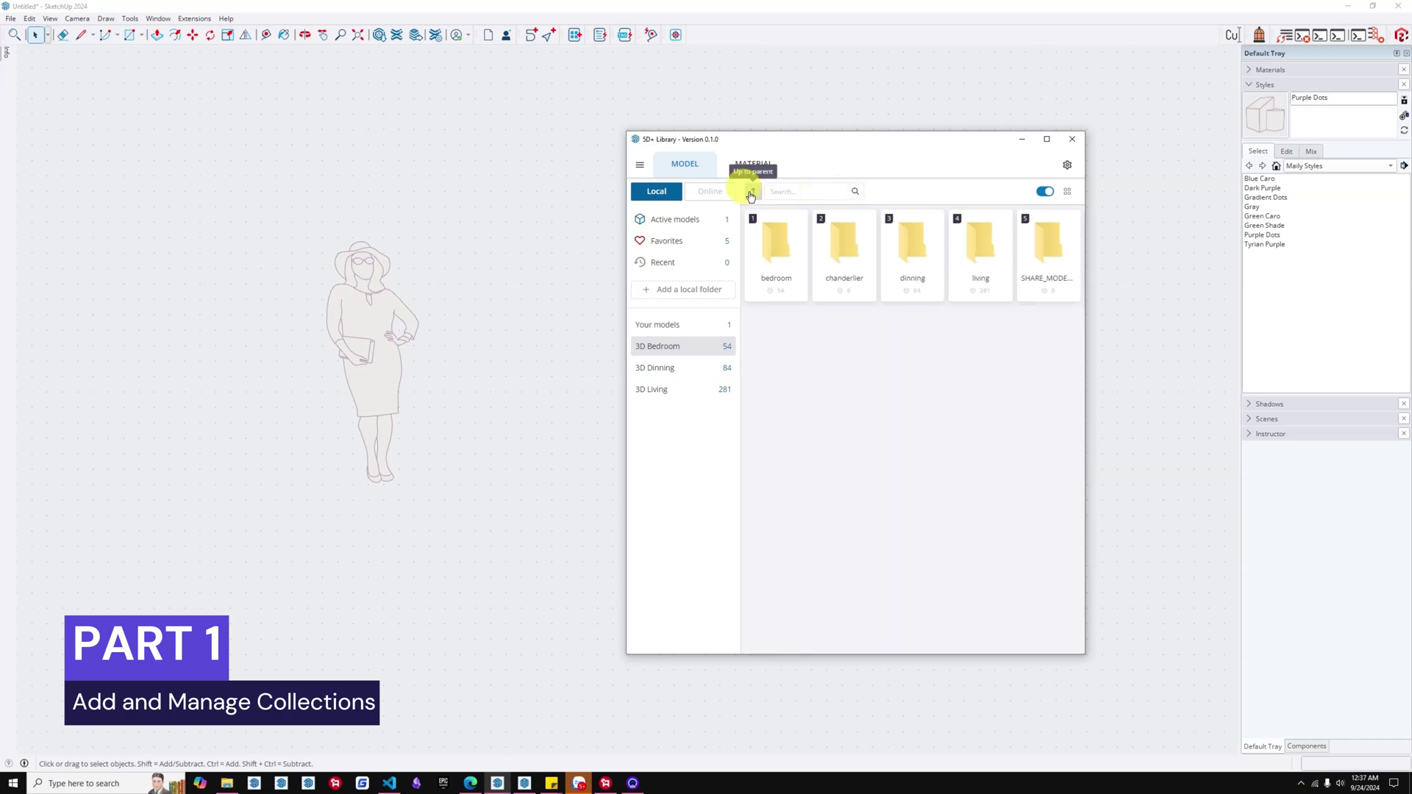
{"action": "left_click", "coordinate": [751, 193]}
{"action": "left_click", "coordinate": [751, 193]}
{"action": "left_click", "coordinate": [751, 194]}
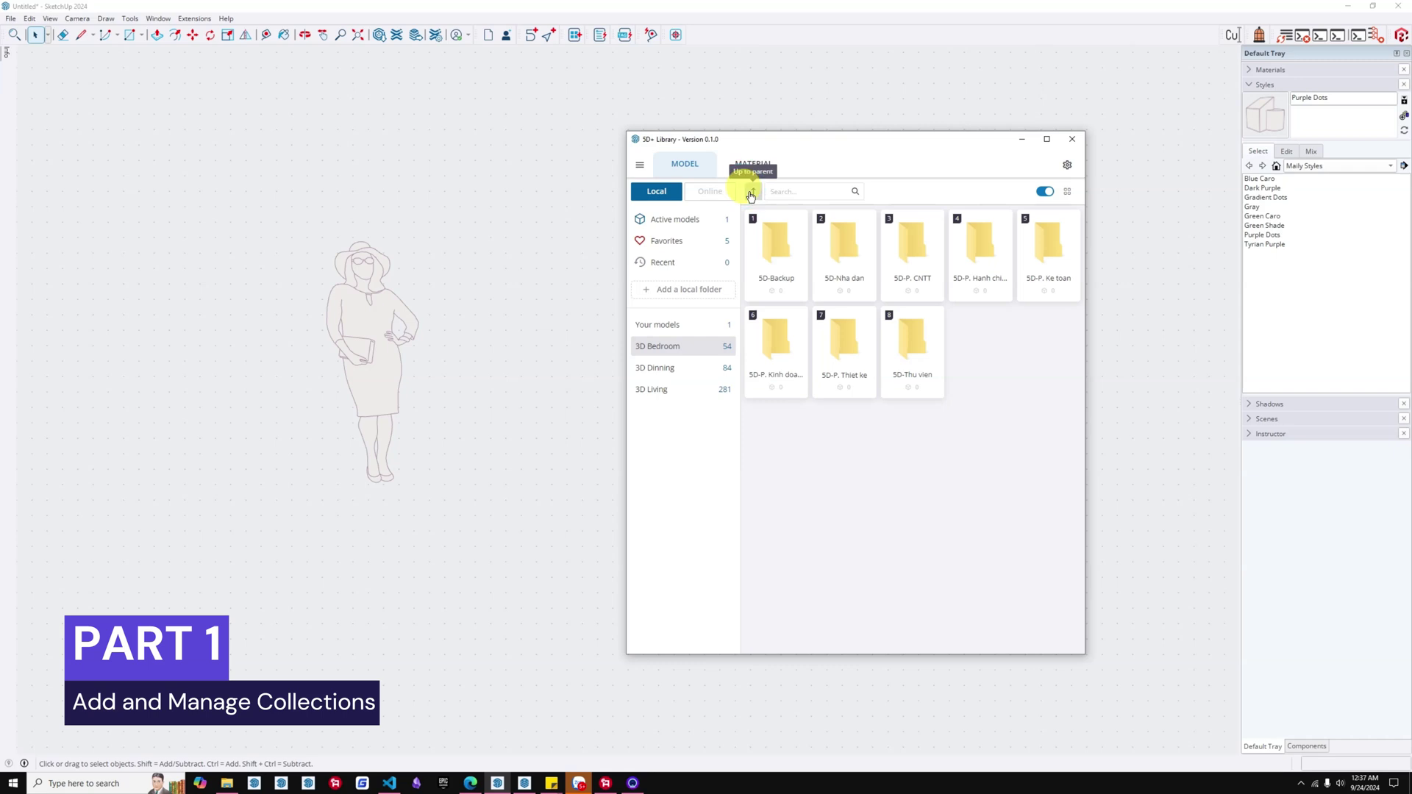
{"action": "left_click", "coordinate": [750, 194]}
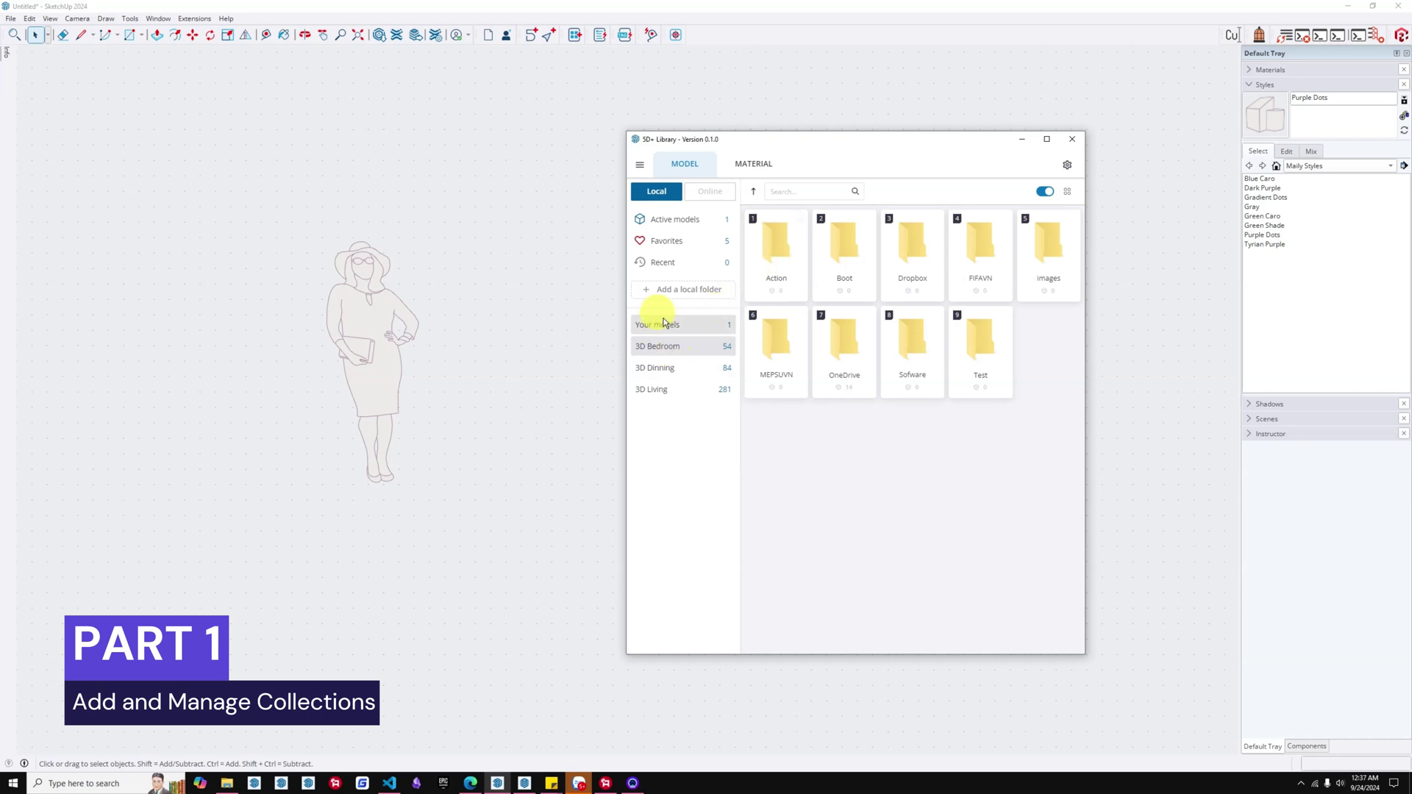
- Add the 2d graphic folder from models as a local folder and insert a separator below it
{"action": "left_click", "coordinate": [665, 292]}
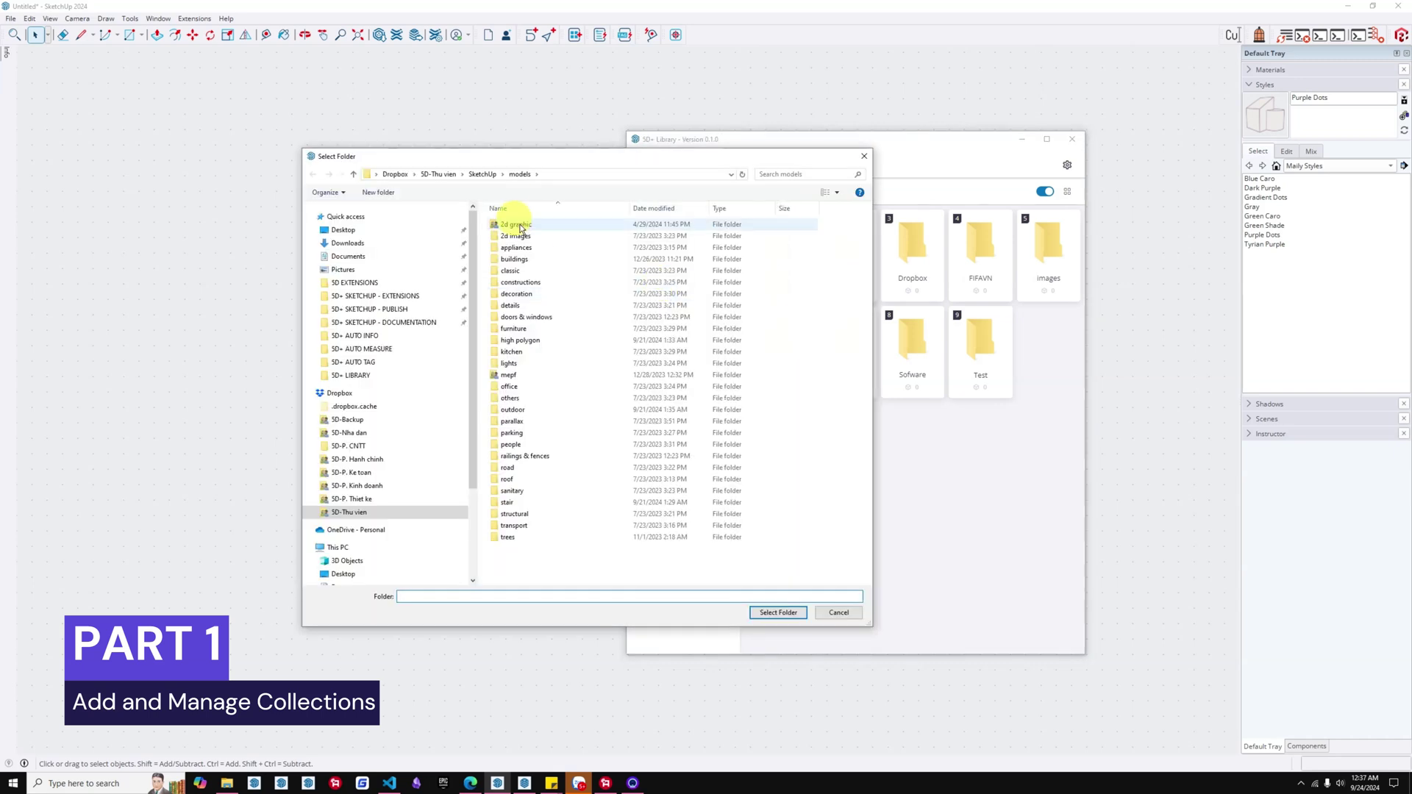
{"action": "left_click", "coordinate": [521, 226]}
{"action": "left_click", "coordinate": [766, 613]}
{"action": "right_click", "coordinate": [674, 408]}
{"action": "left_click", "coordinate": [727, 484]}
- Add the subfolders of 2d graphic, from 2d-door_window to 2d-vehicle, as collections and view a few of them
{"action": "left_click", "coordinate": [798, 221]}
{"action": "left_click", "coordinate": [862, 221]}
{"action": "left_click", "coordinate": [934, 221]}
{"action": "left_click", "coordinate": [1001, 221]}
{"action": "left_click", "coordinate": [1070, 221]}
{"action": "left_click", "coordinate": [798, 317]}
{"action": "left_click", "coordinate": [934, 317]}
{"action": "left_click", "coordinate": [1070, 317]}
{"action": "left_click", "coordinate": [662, 460]}
{"action": "left_click", "coordinate": [662, 569]}
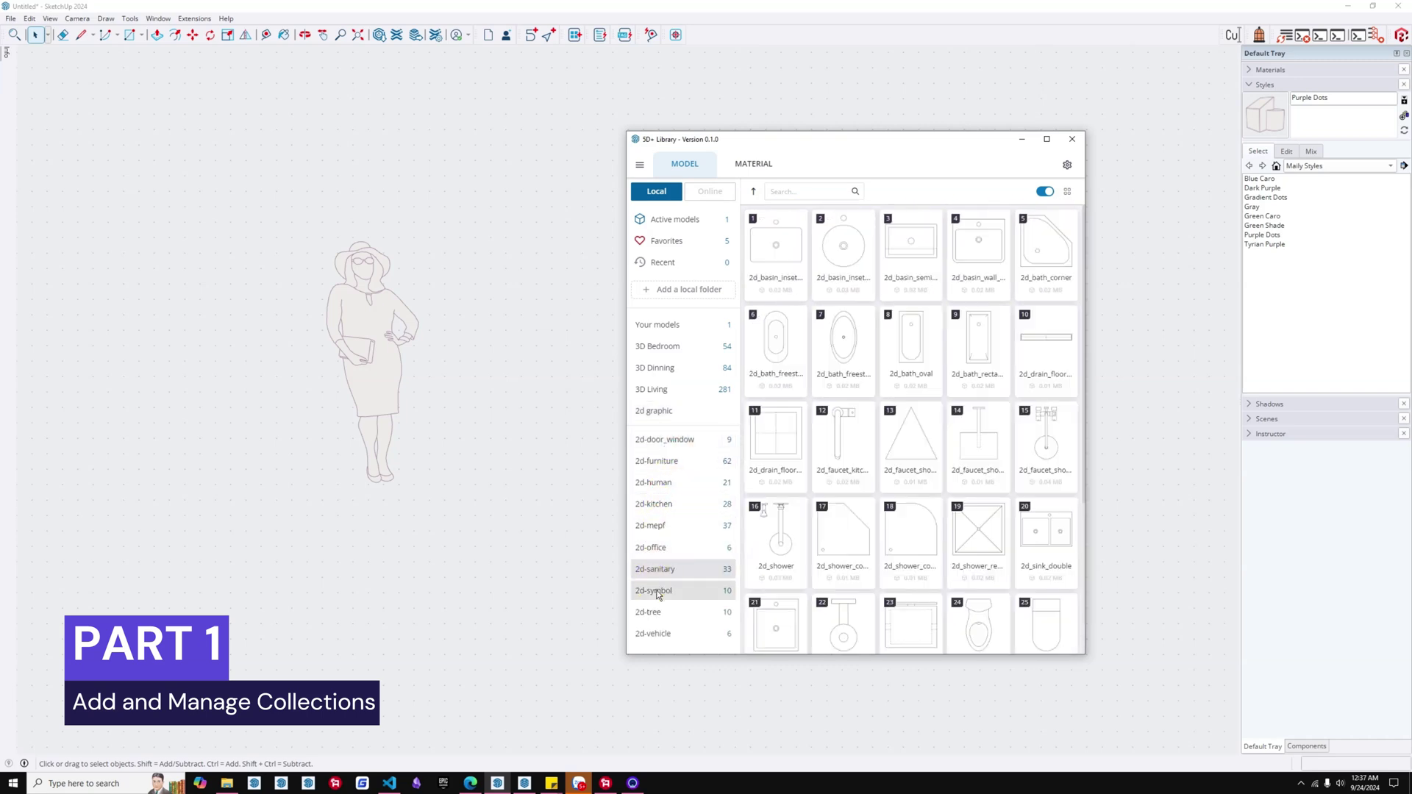
{"action": "left_click", "coordinate": [661, 633]}
- Rename the 2d-door_window collection as 2D Door & Window
{"action": "right_click", "coordinate": [661, 443]}
{"action": "left_click", "coordinate": [694, 477]}
{"action": "left_click", "coordinate": [650, 439]}
{"action": "key", "text": "BackSpace"}
{"action": "type", "text": "D"}
{"action": "key", "text": "Right"}
{"action": "key", "text": "Right"}
{"action": "key", "text": "BackSpace"}
{"action": "key", "text": "BackSpace"}
{"action": "type", "text": "D"}
{"action": "left_click", "coordinate": [680, 440]}
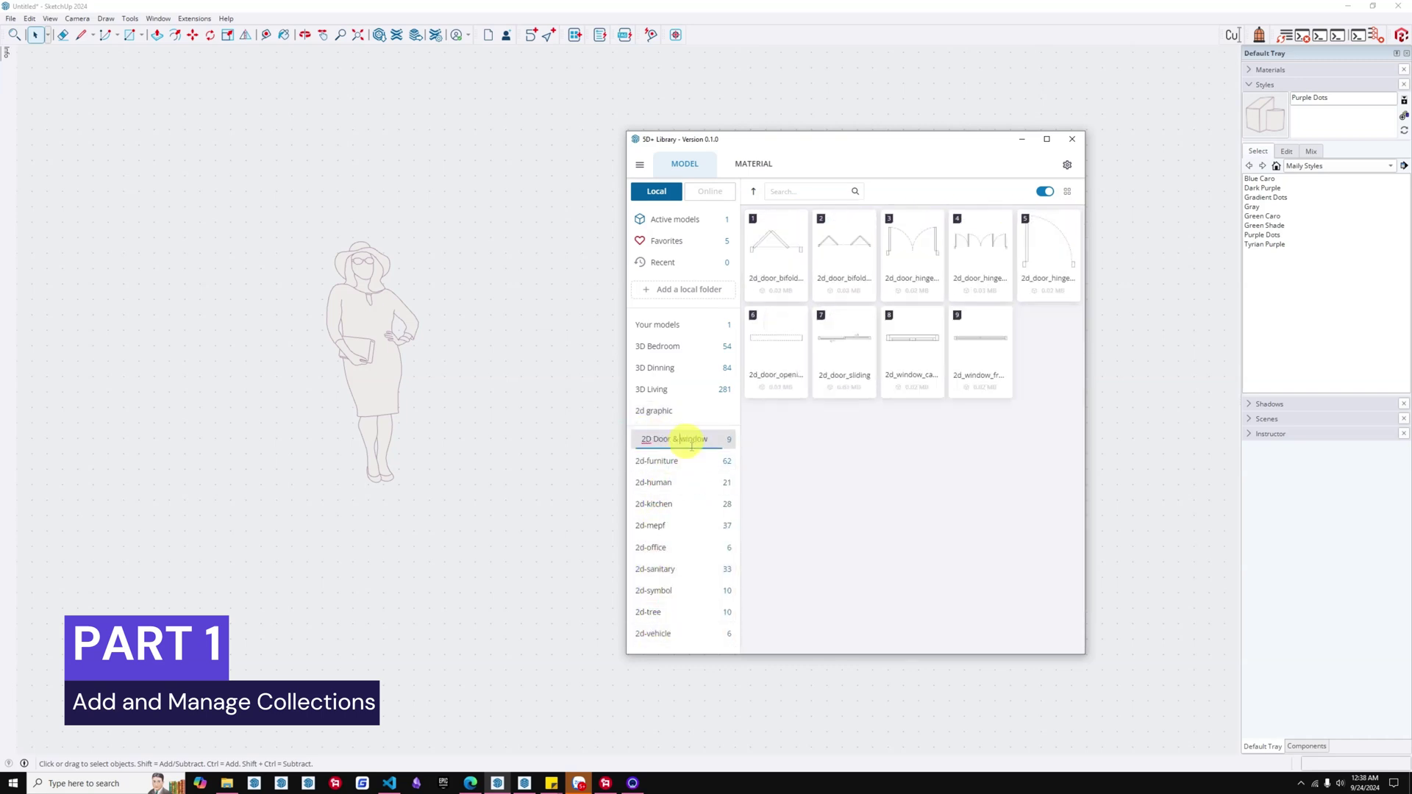
{"action": "key", "text": "BackSpace"}
{"action": "key", "text": "BackSpace"}
{"action": "type", "text": "& W"}
- Rename the 2d-furniture collection as 2D Furniture and 2d-human as 2D Human
{"action": "right_click", "coordinate": [664, 461]}
{"action": "left_click", "coordinate": [693, 496]}
{"action": "left_click", "coordinate": [652, 461]}
{"action": "right_click", "coordinate": [657, 483]}
{"action": "left_click", "coordinate": [684, 515]}
{"action": "type", "text": "D H"}
- Rename the 2d-kitchen collection as 2D Kitchen and 2d-mepf as 2D MEPF
{"action": "right_click", "coordinate": [648, 504]}
{"action": "left_click", "coordinate": [678, 537]}
{"action": "type", "text": "D K"}
{"action": "right_click", "coordinate": [651, 526]}
{"action": "left_click", "coordinate": [680, 559]}
{"action": "type", "text": "2D MEPF"}
- Rename the 2d-office collection as 2D Office and 2d-sanitary as 2D Sanitary
{"action": "right_click", "coordinate": [653, 548]}
{"action": "left_click", "coordinate": [682, 581]}
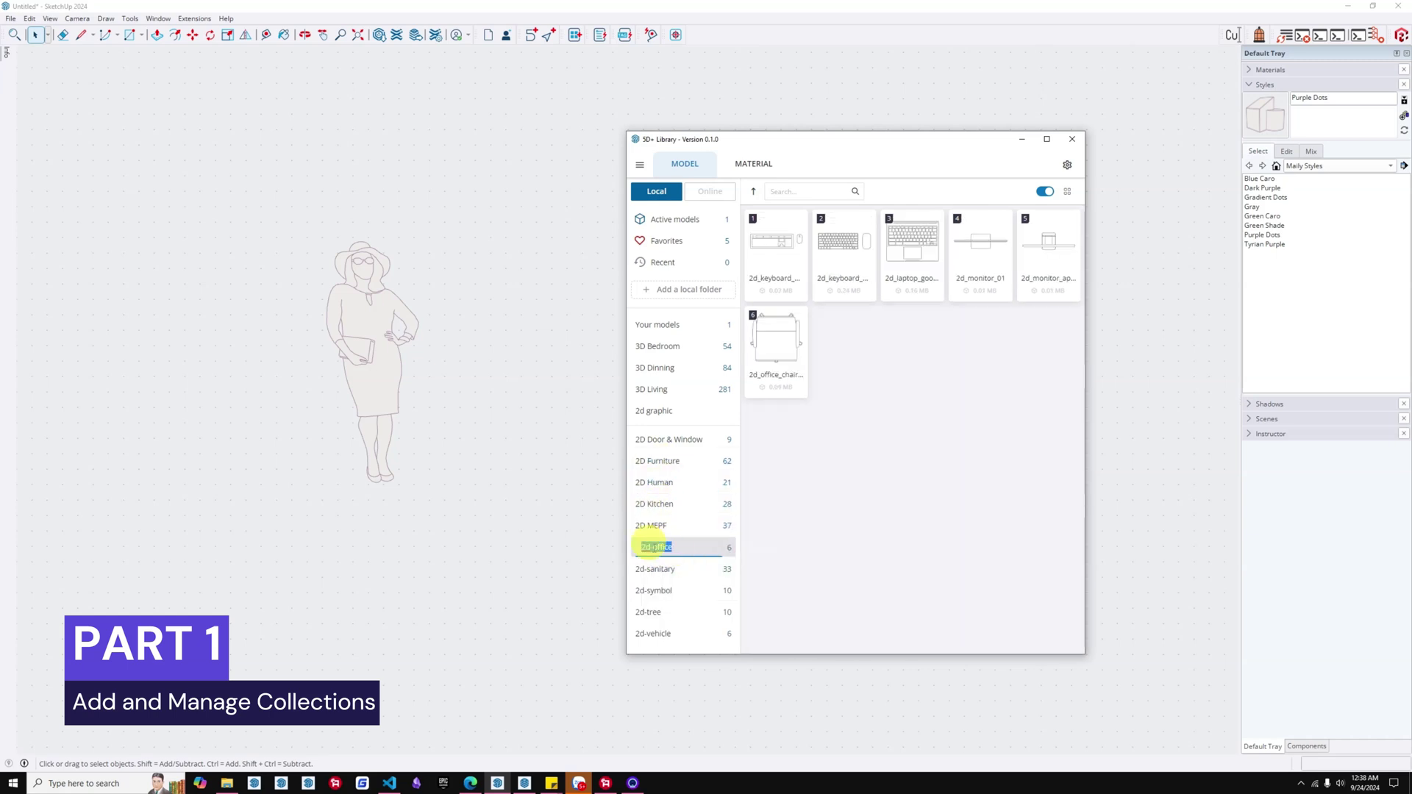
{"action": "right_click", "coordinate": [655, 569]}
{"action": "left_click", "coordinate": [684, 602]}
{"action": "left_click", "coordinate": [659, 570]}
{"action": "key", "text": "BackSpace"}
{"action": "key", "text": "BackSpace"}
{"action": "key", "text": "BackSpace"}
{"action": "type", "text": "D S"}
- Rename the 2d-symbol collection as 2D Symbol and 2d-tree as 2D Tree
{"action": "right_click", "coordinate": [654, 591]}
{"action": "left_click", "coordinate": [682, 623]}
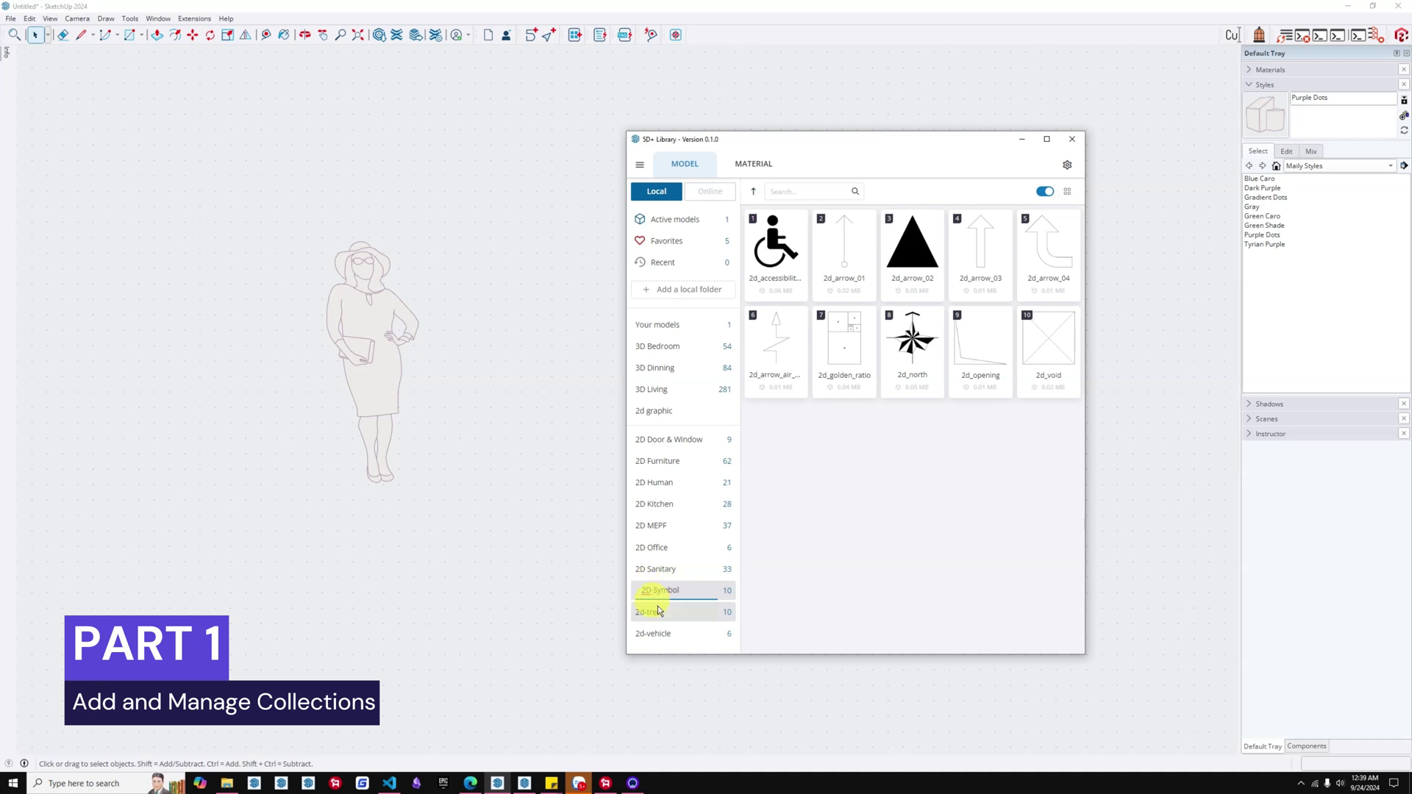
{"action": "right_click", "coordinate": [651, 612]}
{"action": "left_click", "coordinate": [679, 644]}
{"action": "left_click", "coordinate": [657, 612]}
{"action": "key", "text": "BackSpace"}
{"action": "key", "text": "BackSpace"}
{"action": "key", "text": "BackSpace"}
- Rename the 2d-vehicle collection as 2D Vehicle
{"action": "right_click", "coordinate": [654, 636]}
{"action": "left_click", "coordinate": [686, 593]}
{"action": "left_click", "coordinate": [662, 635]}
{"action": "key", "text": "BackSpace"}
{"action": "type", "text": "D"}
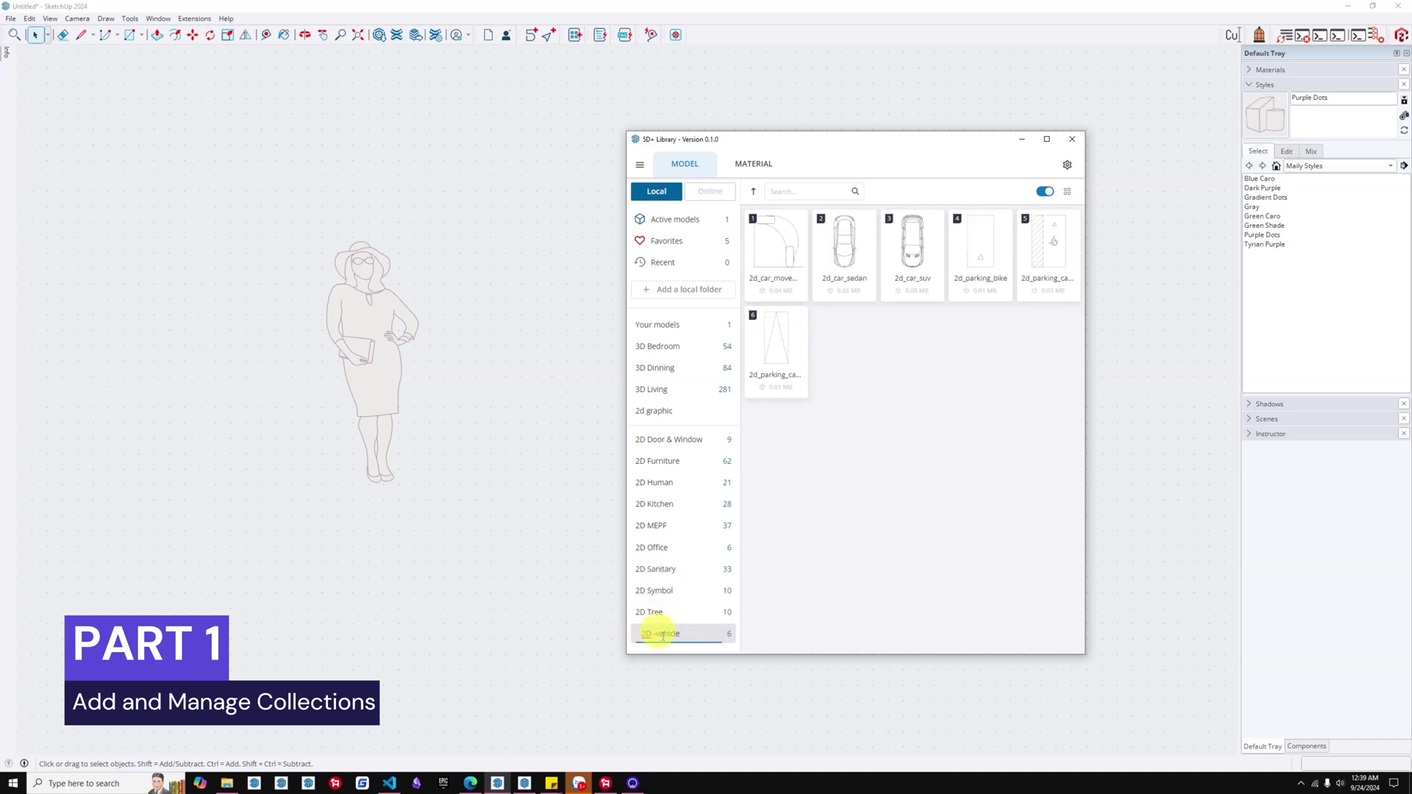
- Reorder the collections so that 2D Human, 2D Vehicle and 2D Tree come before 2D Door & Window
{"action": "left_click_drag", "start_coordinate": [653, 633], "coordinate": [662, 499]}
{"action": "left_click_drag", "start_coordinate": [662, 440], "coordinate": [675, 520]}
- Rename the 2d graphic collection as 2D Graphic and remove it from the collection list
{"action": "right_click", "coordinate": [669, 410]}
{"action": "left_click", "coordinate": [704, 446]}
{"action": "key", "text": "BackSpace"}
{"action": "key", "text": "BackSpace"}
{"action": "key", "text": "BackSpace"}
{"action": "type", "text": "D G"}
{"action": "key", "text": "Return"}
{"action": "right_click", "coordinate": [670, 411]}
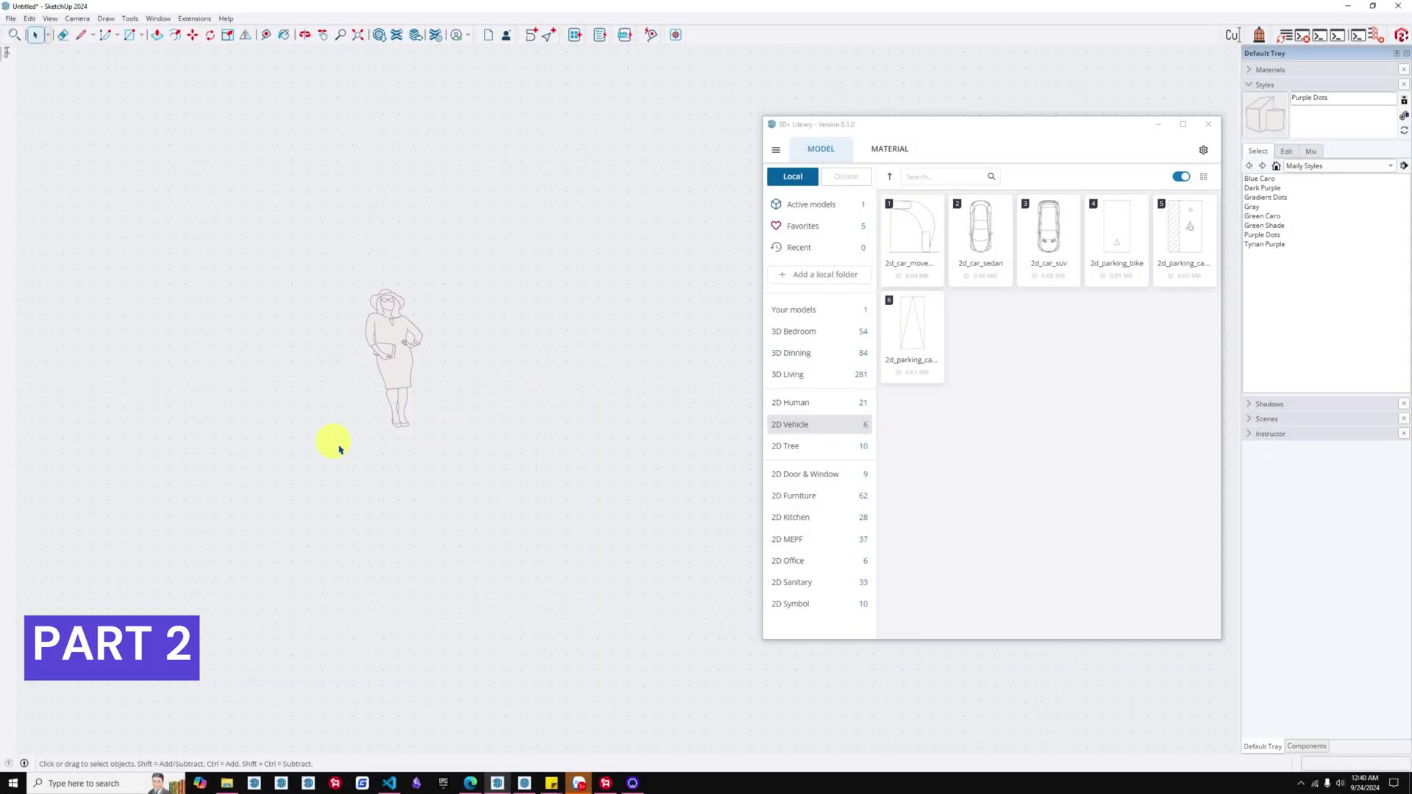
- Insert the 2d_car_sedan model from the 2D Vehicle collection and place it beside the standing figure
{"action": "left_click", "coordinate": [983, 247]}
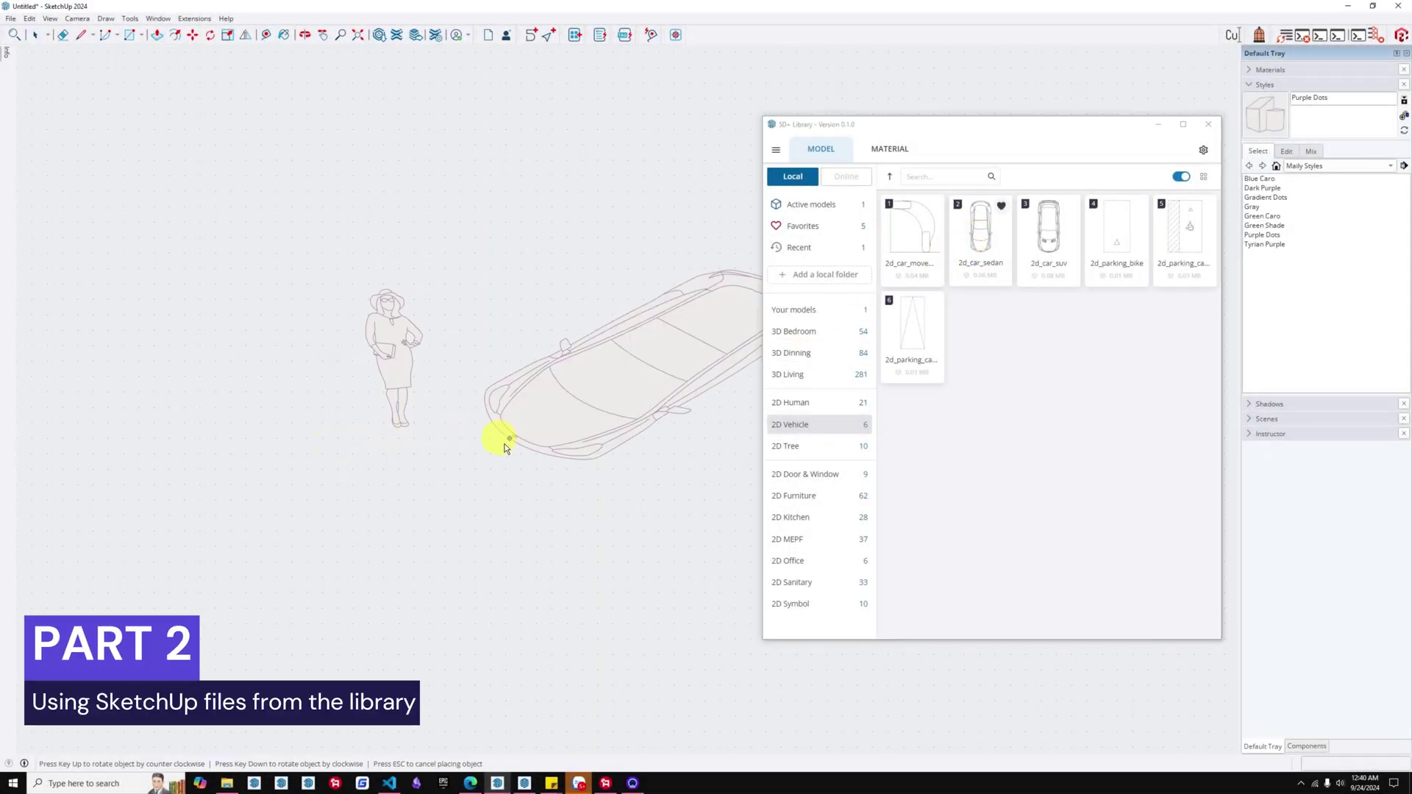
{"action": "scroll", "coordinate": [485, 441], "scroll_direction": "down", "scroll_amount": 3}
{"action": "left_click", "coordinate": [490, 449]}
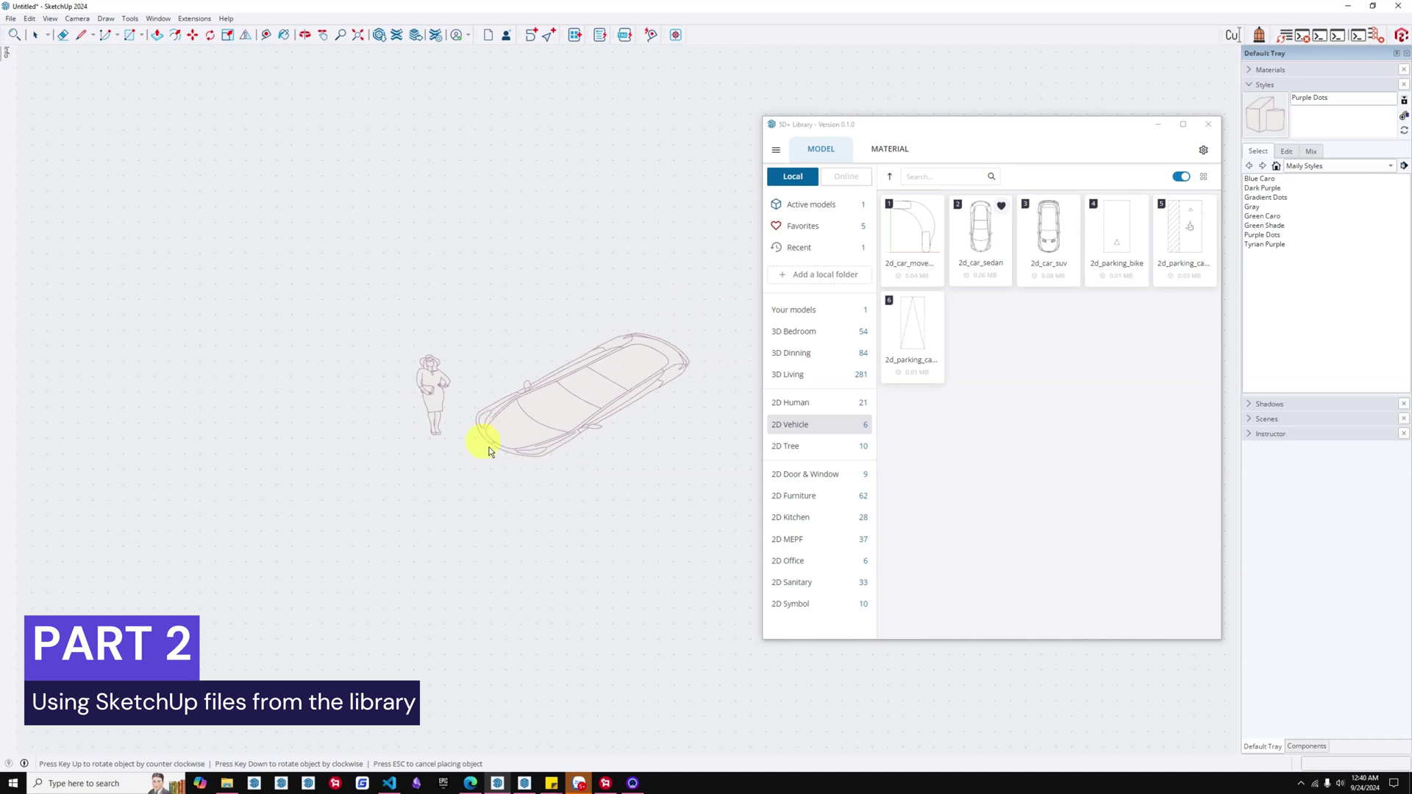
- Insert two more 2d_car_sedan copies from the 2D Vehicle collection in a row beside the first car
{"action": "scroll", "coordinate": [482, 441], "scroll_direction": "down", "scroll_amount": 3}
{"action": "left_click", "coordinate": [987, 254]}
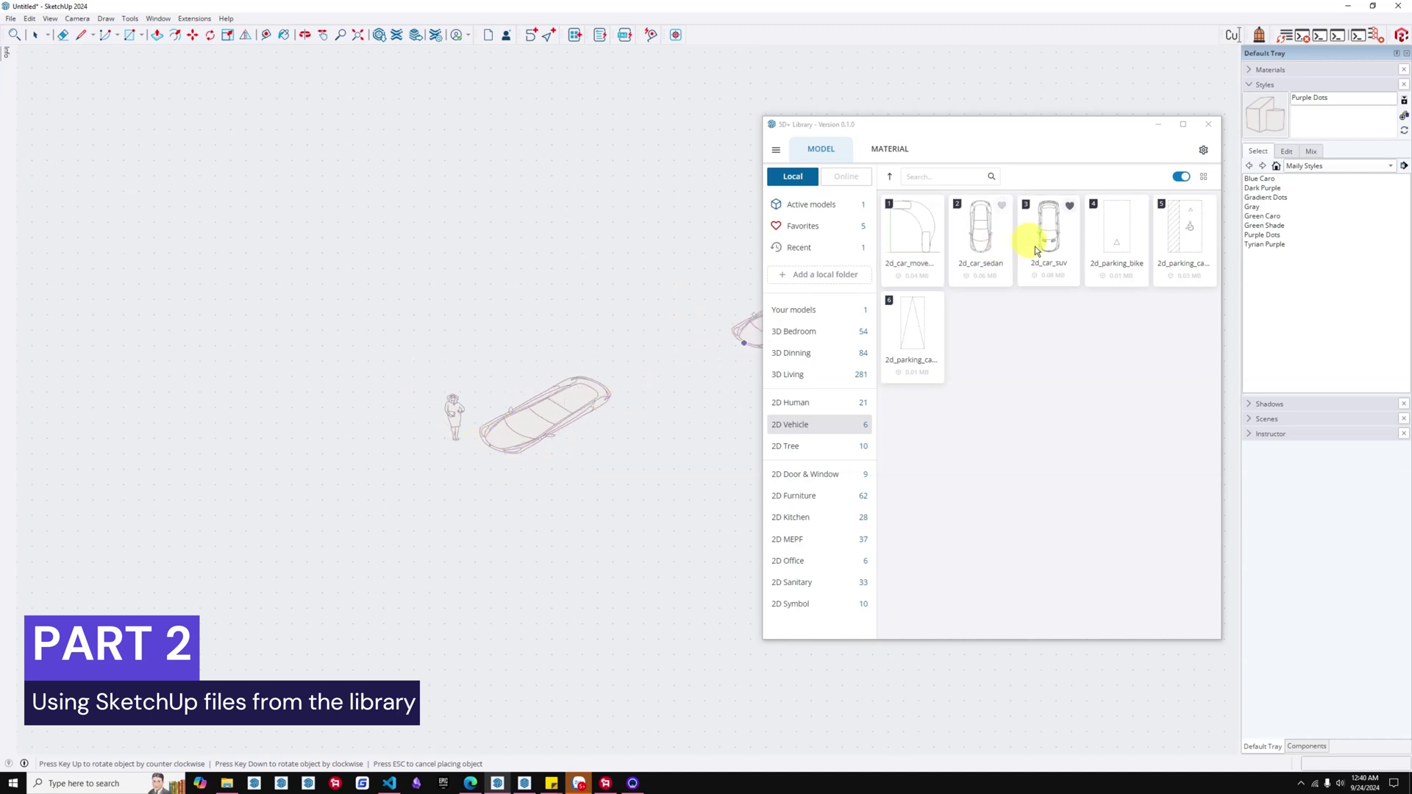
{"action": "left_click", "coordinate": [548, 479]}
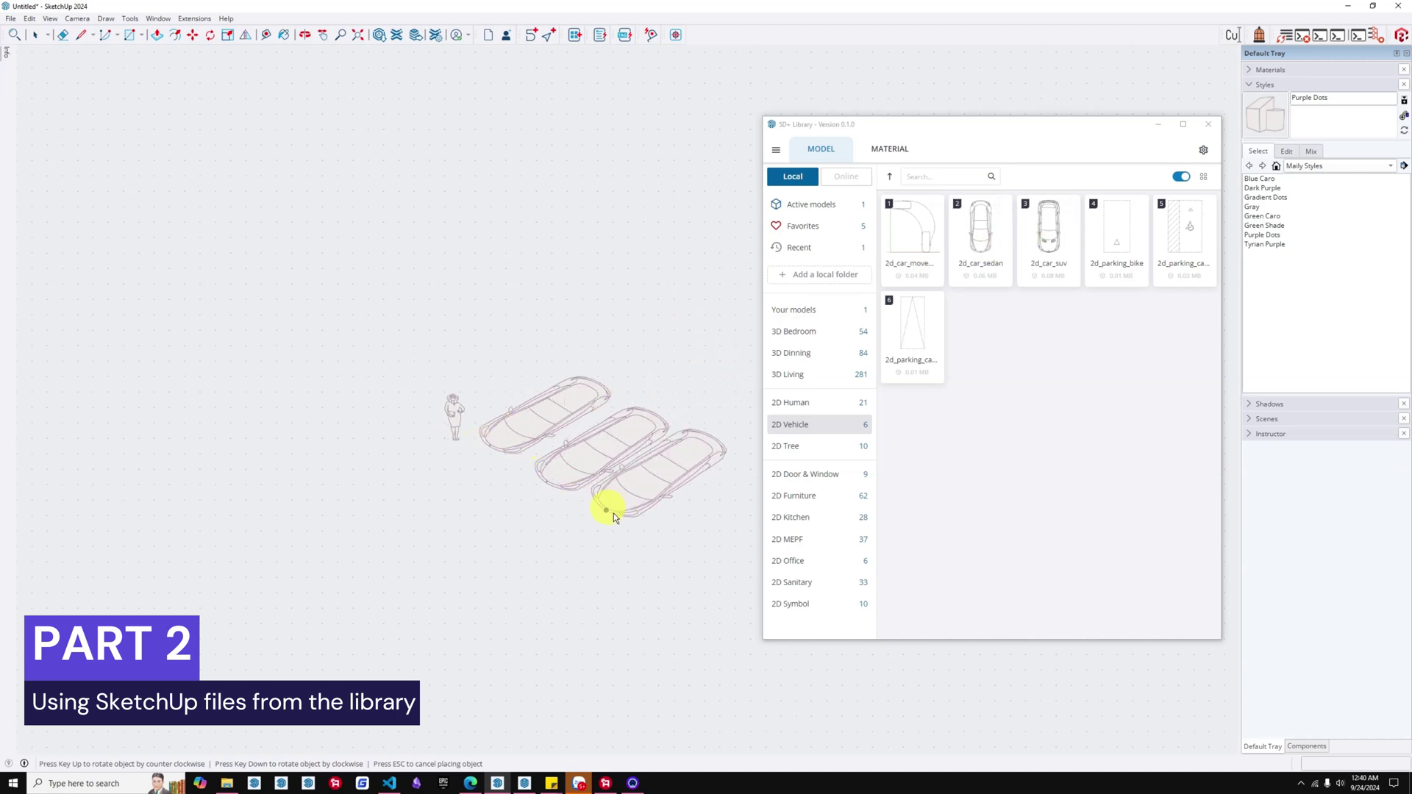
{"action": "left_click", "coordinate": [620, 518]}
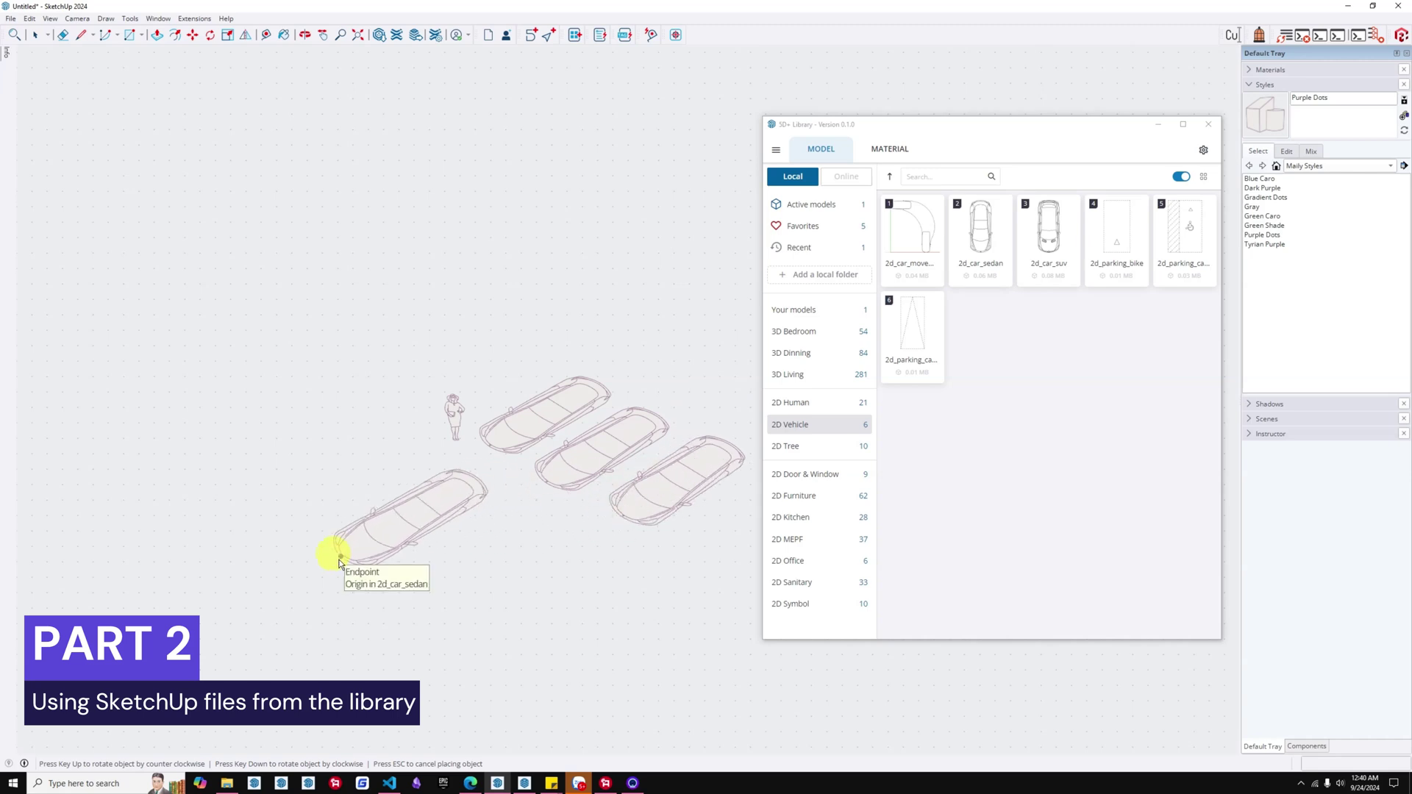
- Place three more 2d_car_sedan copies in front of the row, rotating them to different directions
{"action": "key", "text": "Up"}
{"action": "left_click", "coordinate": [339, 562]}
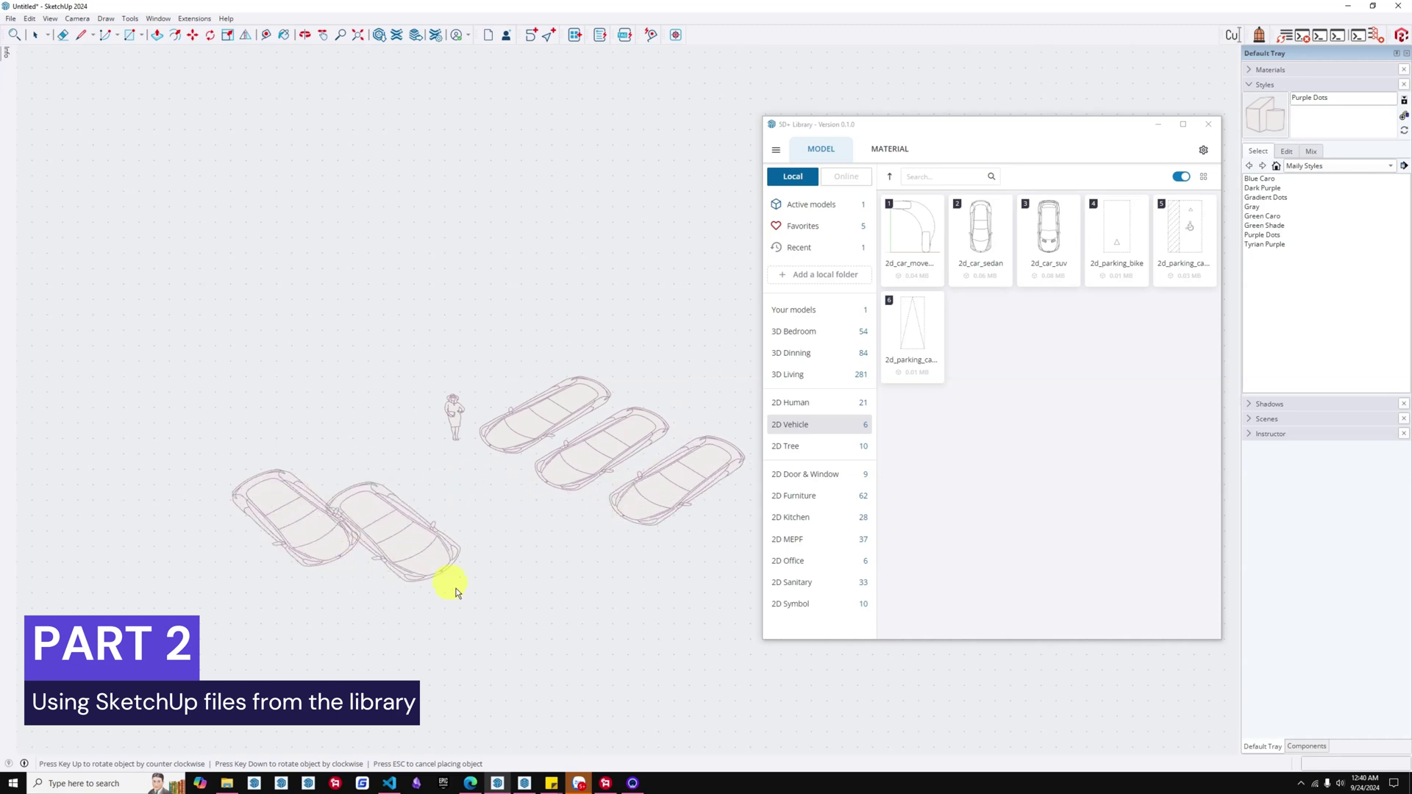
{"action": "key", "text": "Down"}
{"action": "key", "text": "Down"}
{"action": "left_click", "coordinate": [524, 632]}
{"action": "key", "text": "Up"}
{"action": "left_click", "coordinate": [442, 594]}
- Select the three sedans in the row and the nearest rotated one and replace them with 2d_car_suv using Replace Selected
{"action": "middle_click_drag", "start_coordinate": [442, 594], "coordinate": [546, 425]}
{"action": "left_click_drag", "start_coordinate": [487, 624], "coordinate": [491, 617]}
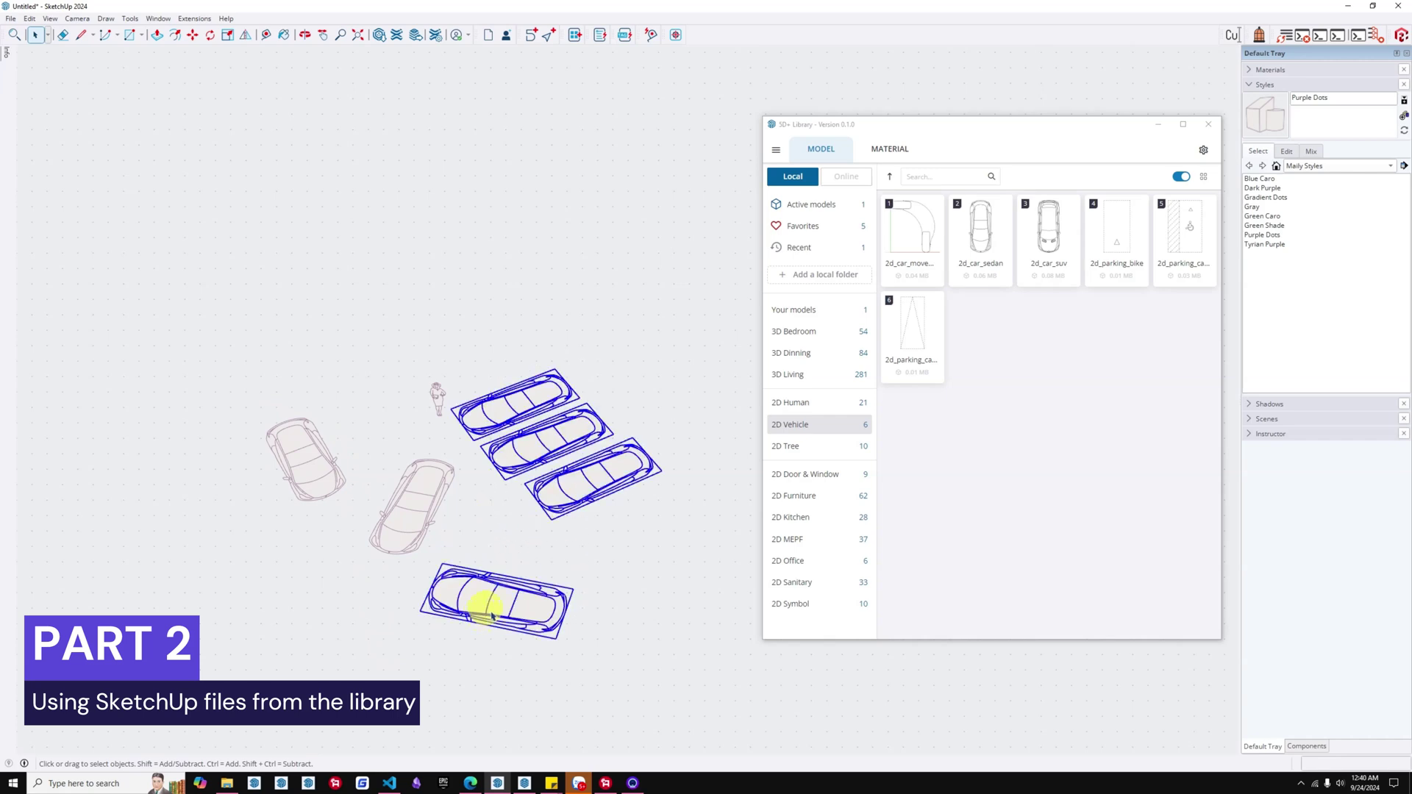
{"action": "right_click", "coordinate": [1042, 243]}
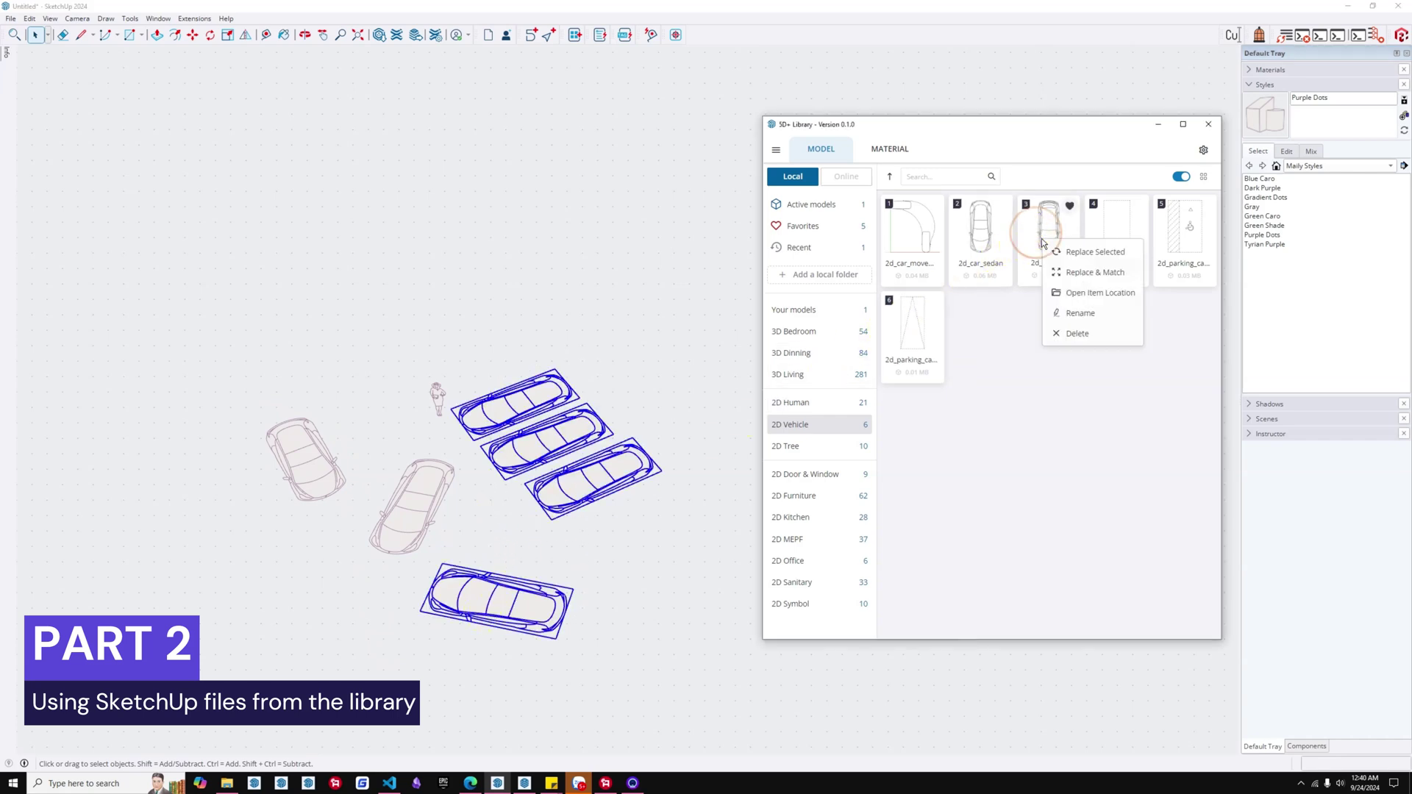
{"action": "left_click", "coordinate": [1081, 252]}
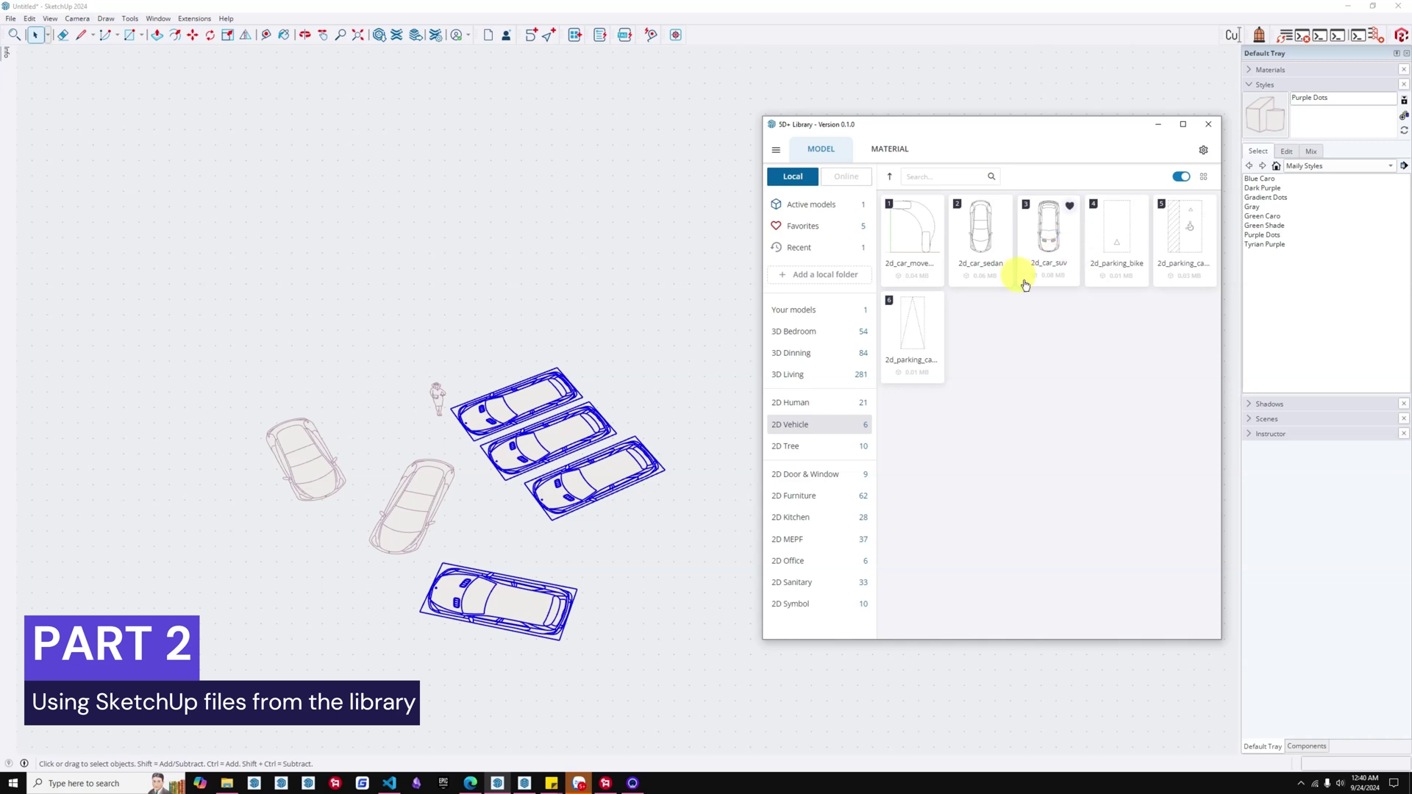
{"action": "left_click", "coordinate": [607, 380]}
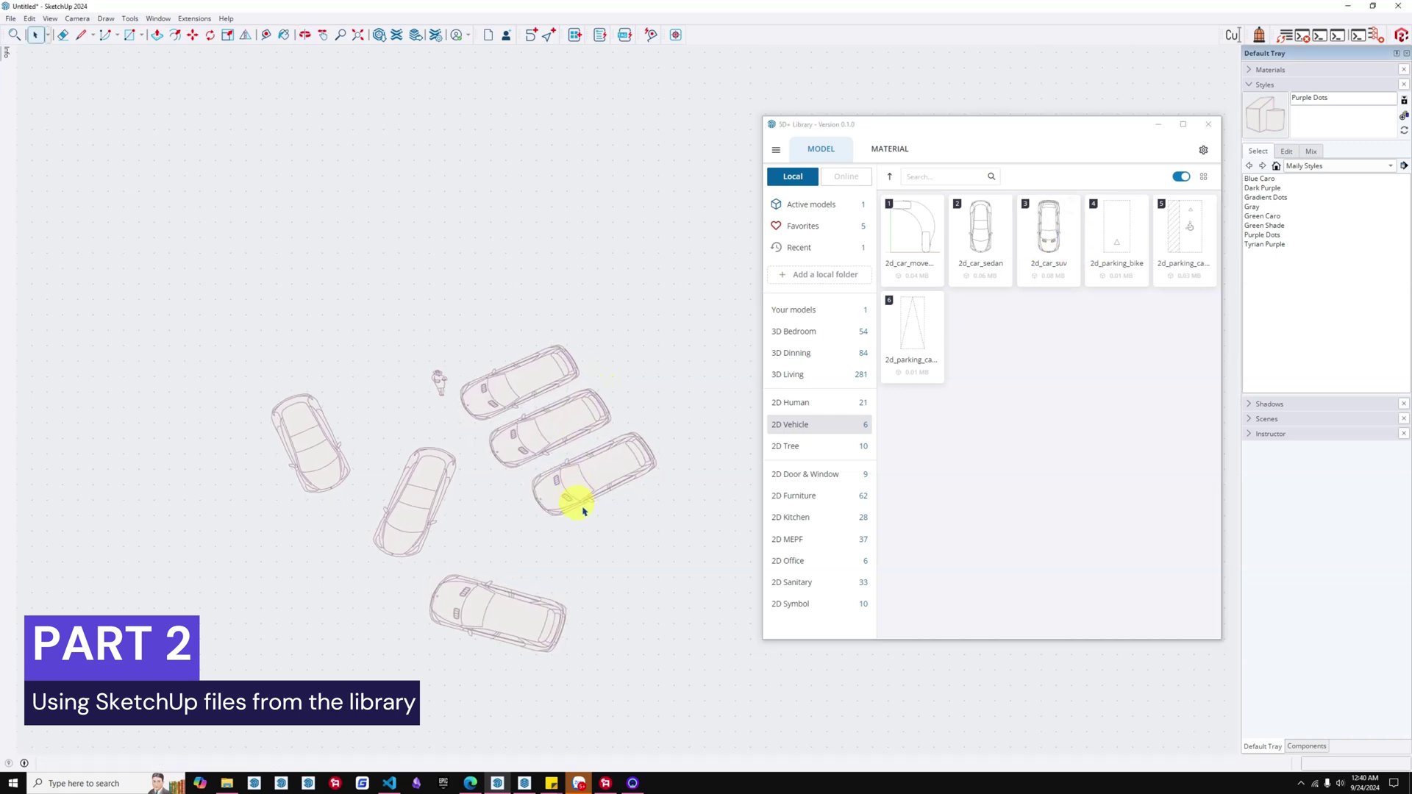
- Open the 2D Tree collection and replace the six selected tree plans with 2d_tree_plan_07 using Replace & Match
{"action": "left_click", "coordinate": [801, 449]}
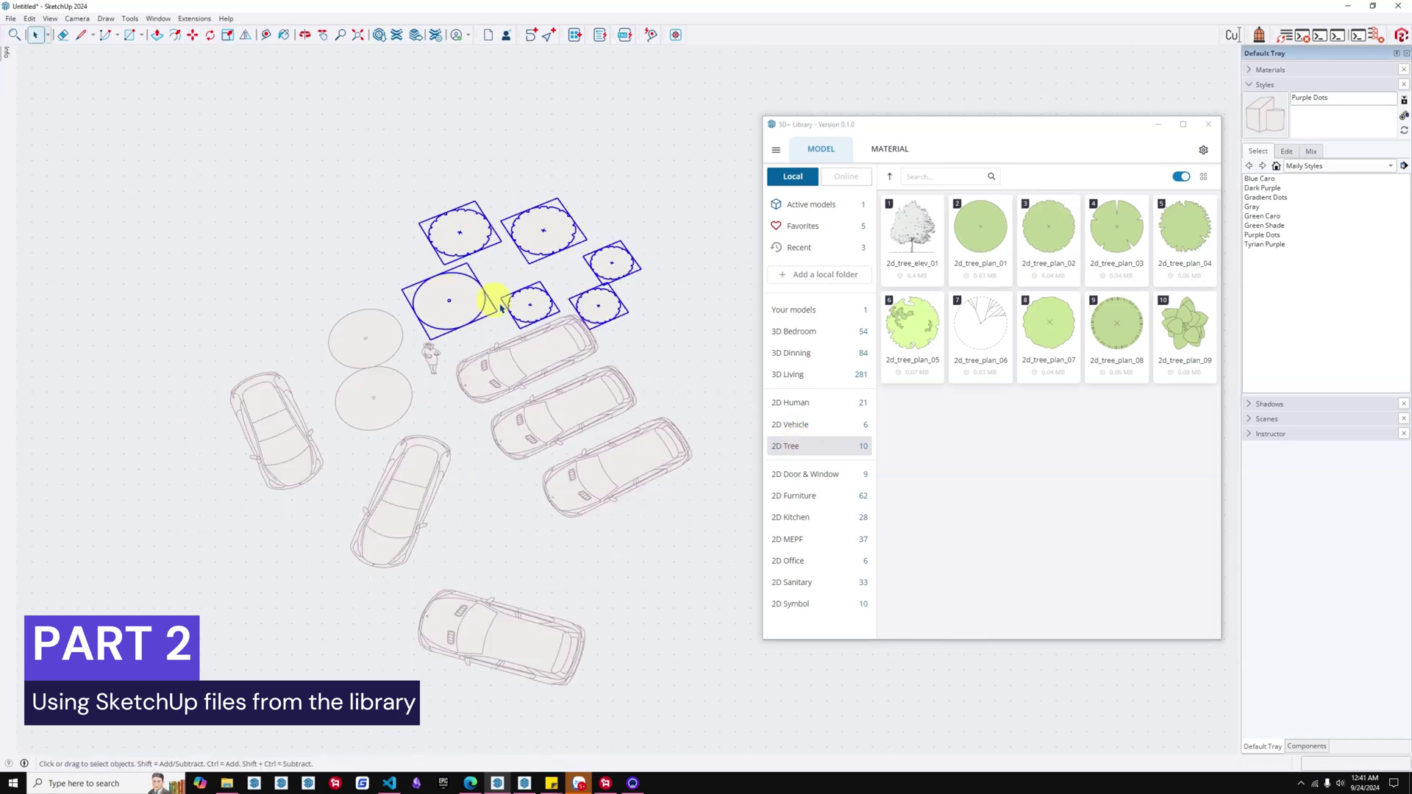
{"action": "right_click", "coordinate": [1047, 333]}
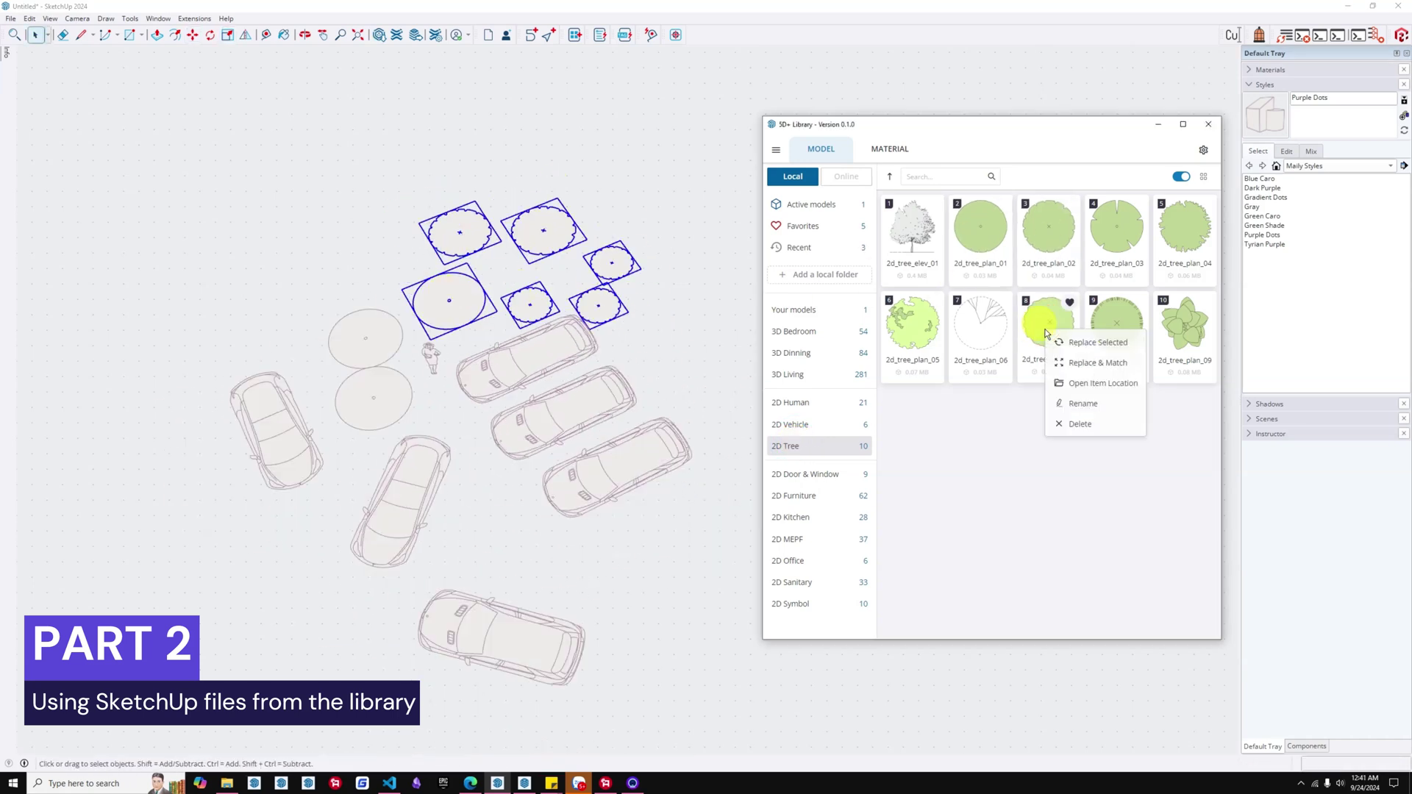
{"action": "left_click", "coordinate": [1079, 363]}
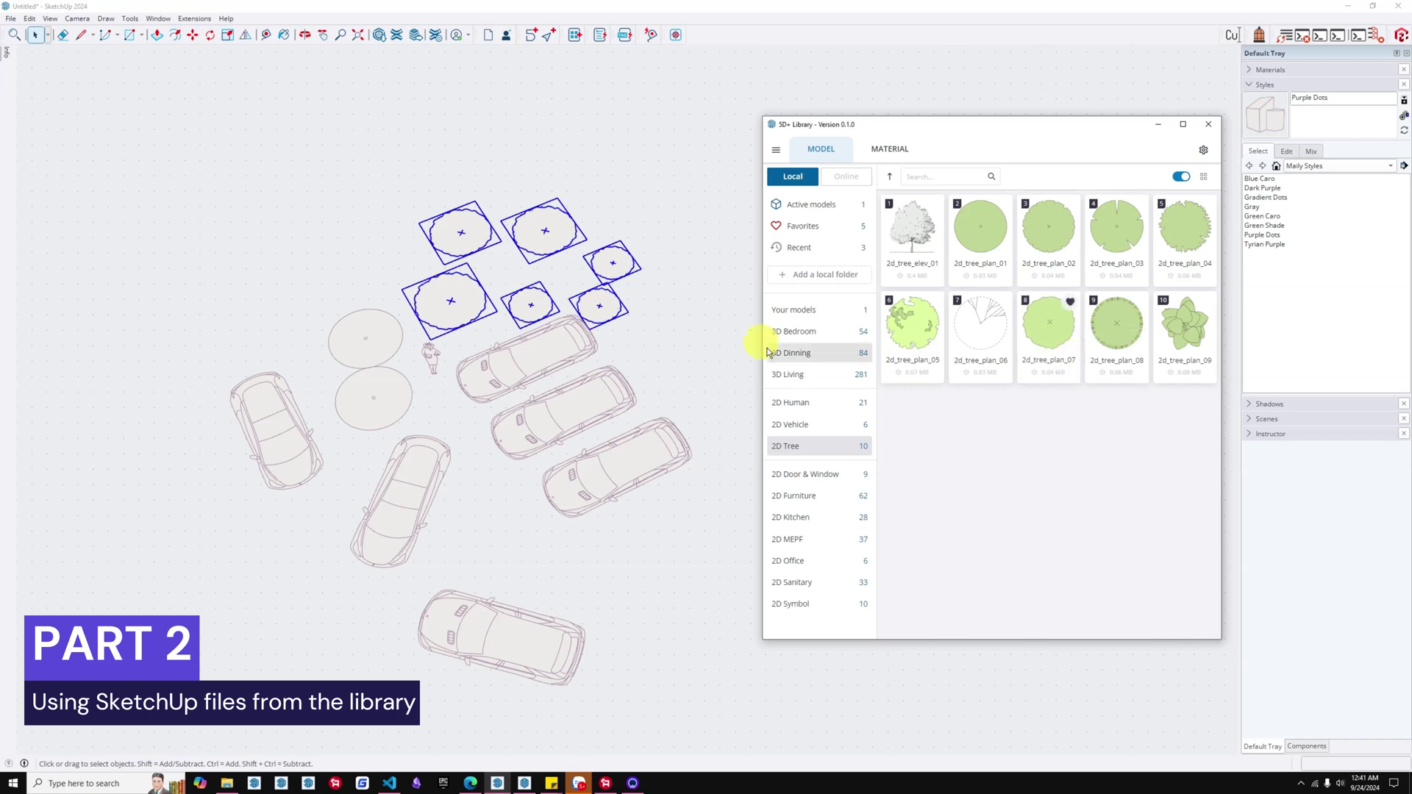
{"action": "middle_click_drag", "start_coordinate": [616, 371], "coordinate": [628, 472]}
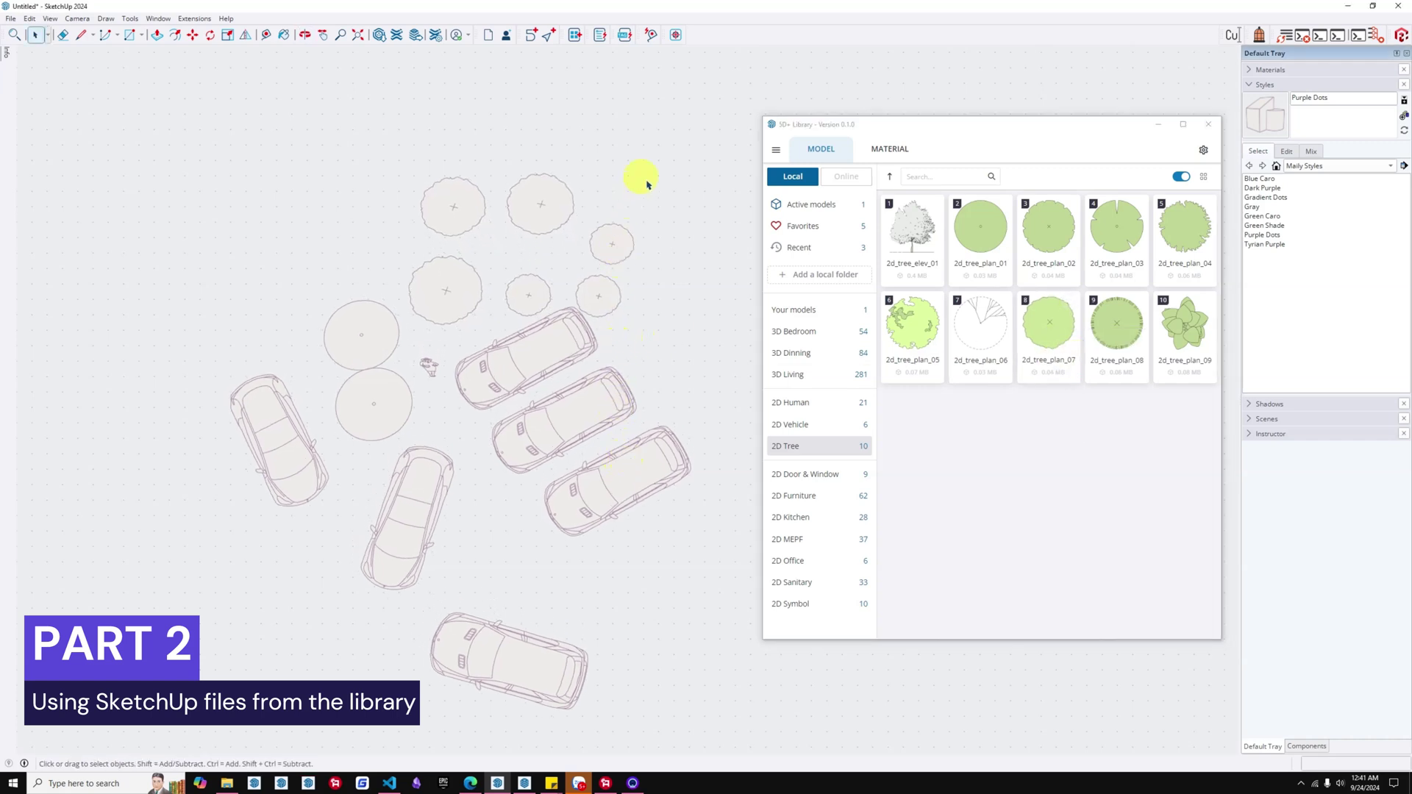
- Select the same six trees and apply Replace & Match with 2d_tree_plan_08, followed by 2d_tree_plan_04
{"action": "left_click_drag", "start_coordinate": [445, 297], "coordinate": [423, 300]}
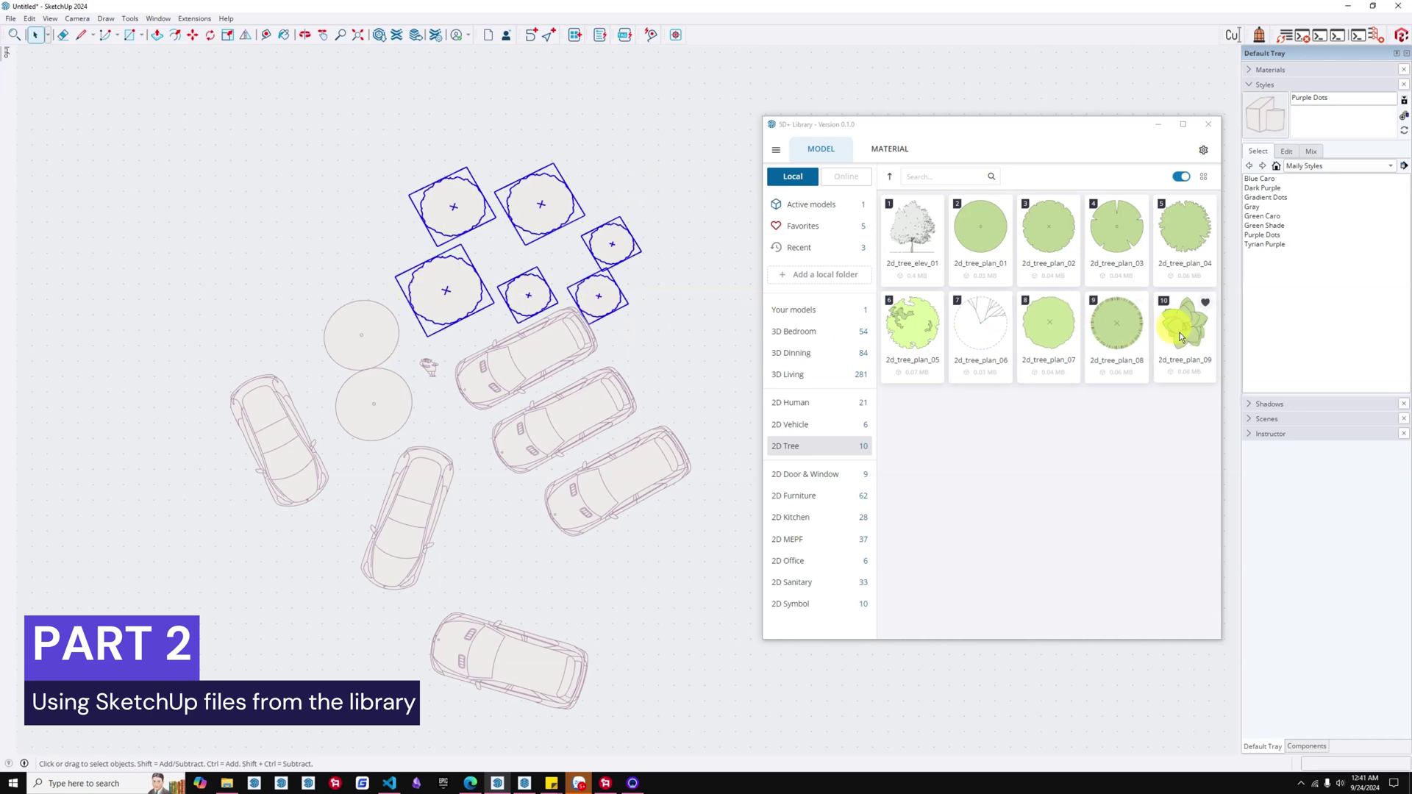
{"action": "right_click", "coordinate": [1117, 333]}
{"action": "left_click", "coordinate": [1153, 365]}
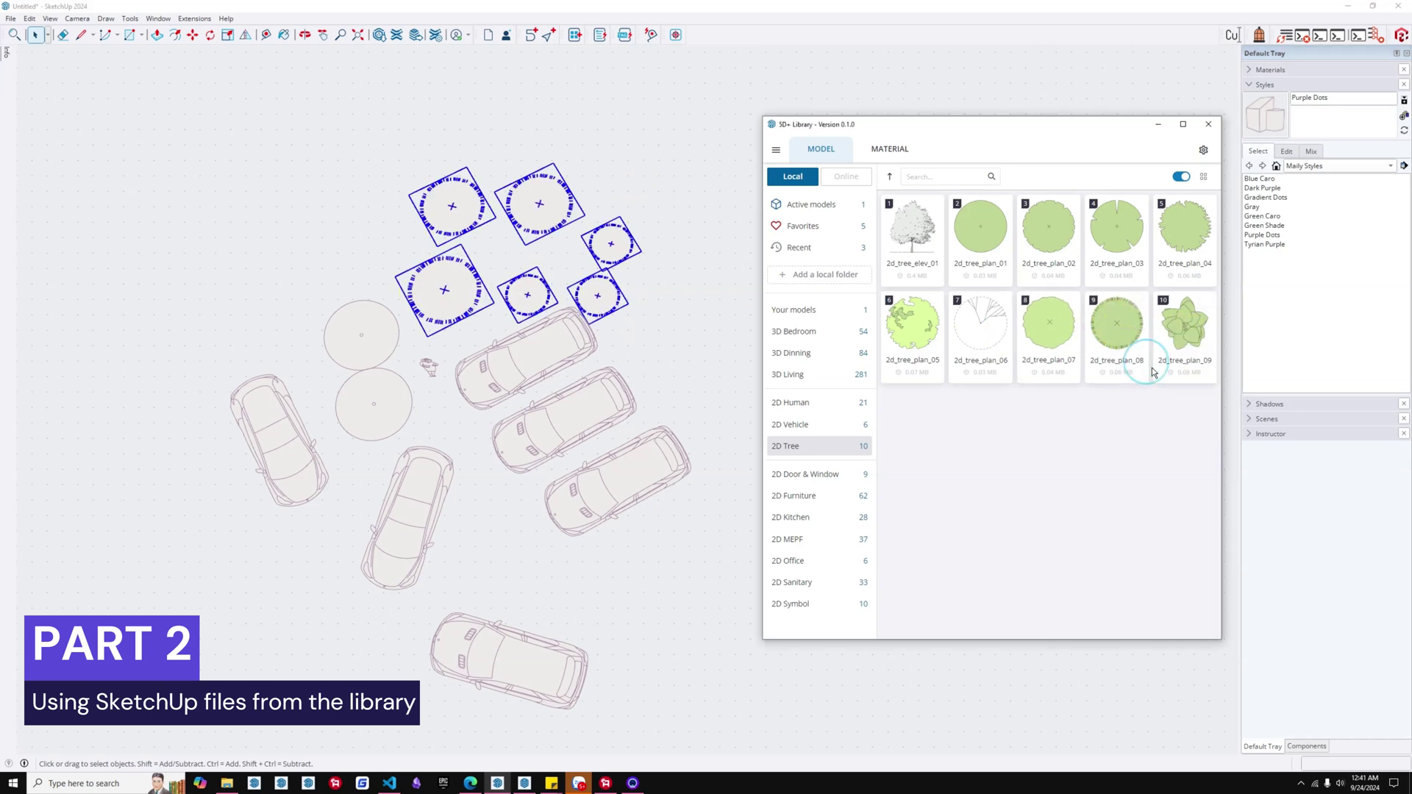
{"action": "right_click", "coordinate": [1170, 233]}
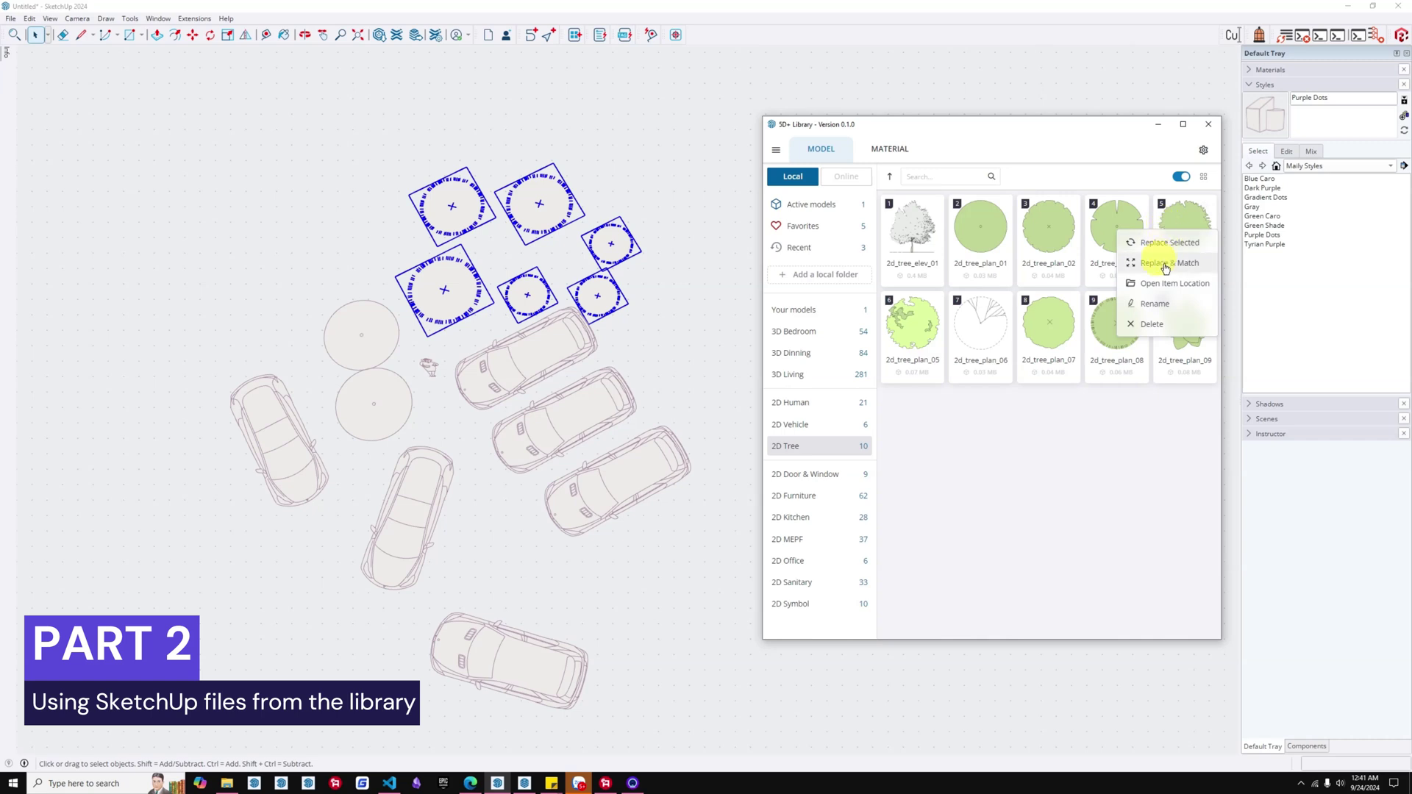
{"action": "left_click", "coordinate": [1166, 263]}
{"action": "left_click", "coordinate": [688, 275]}
{"action": "middle_click_drag", "start_coordinate": [687, 275], "coordinate": [570, 272]}
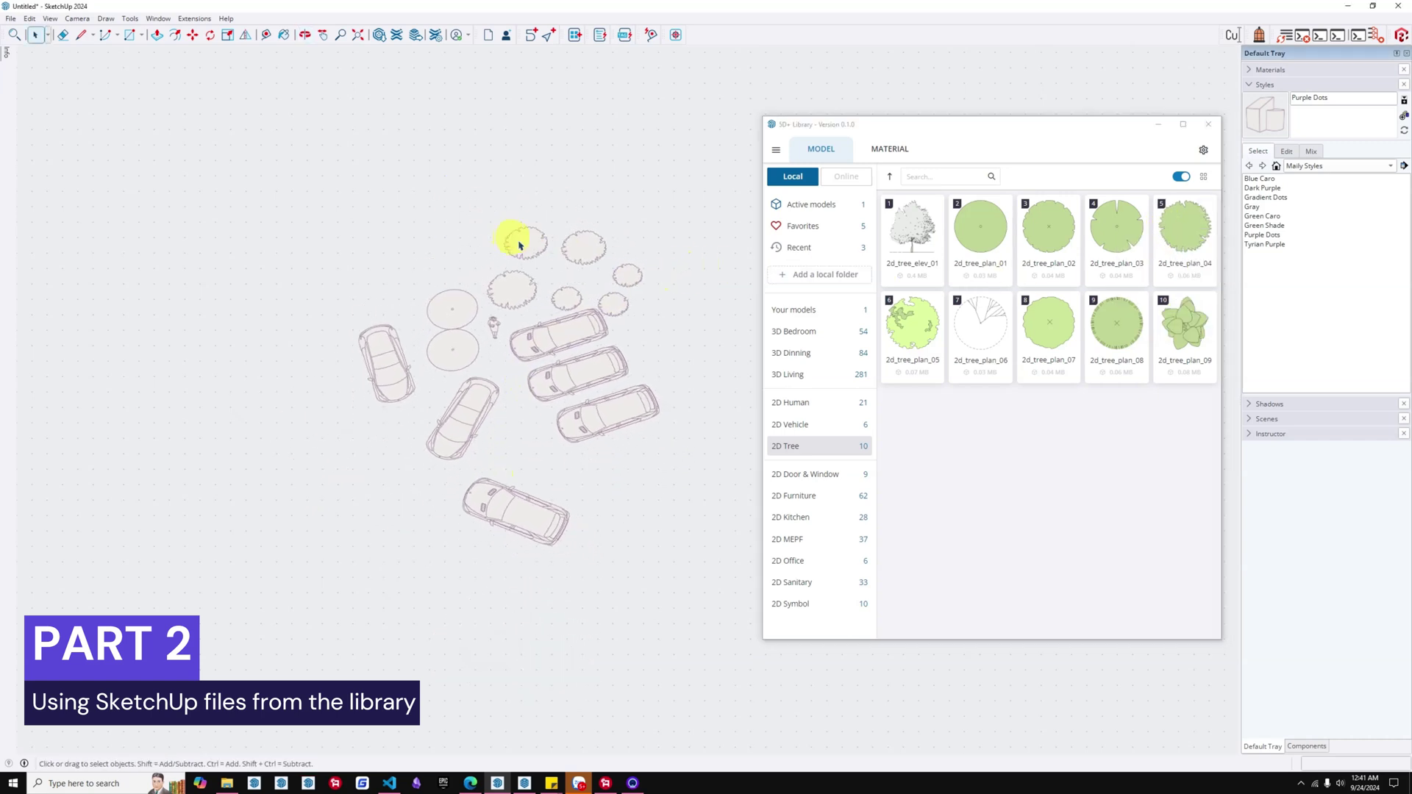
- View the library's Recent and Favorites lists and display the active models of the scene
{"action": "left_click", "coordinate": [825, 254]}
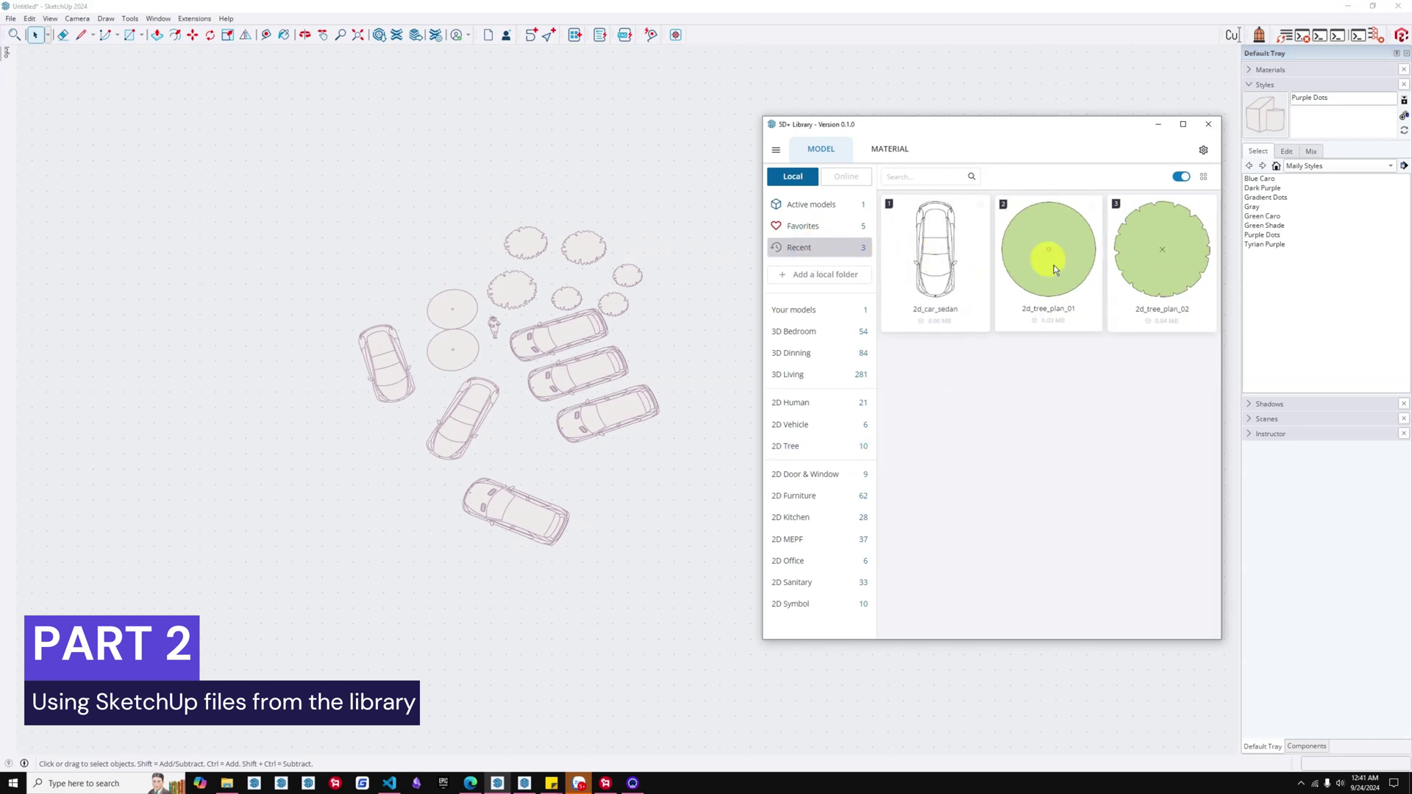
{"action": "left_click", "coordinate": [828, 226]}
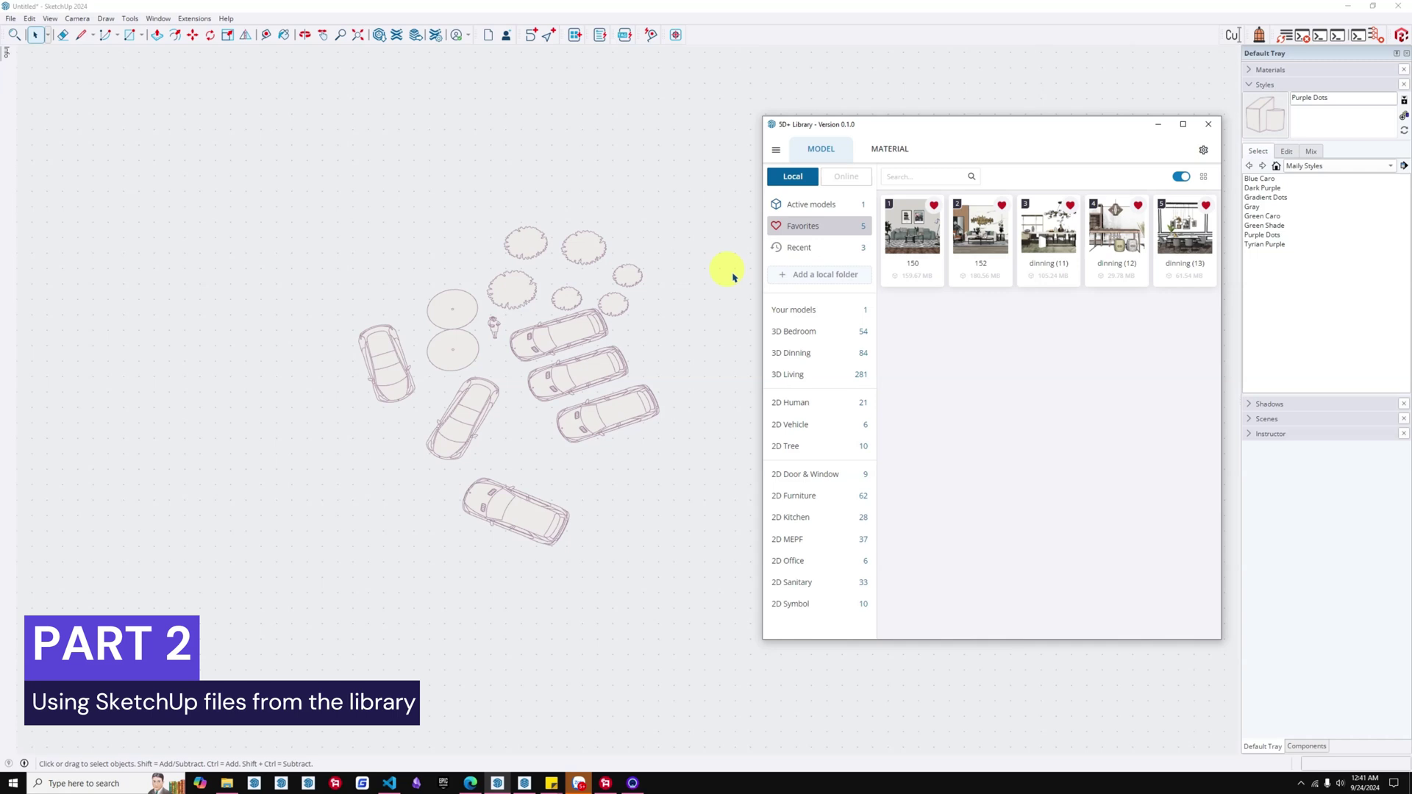
{"action": "left_click", "coordinate": [820, 205]}
- Select the three cars in the row and the adjacent rotated sedan and make them a group
{"action": "middle_click_drag", "start_coordinate": [614, 381], "coordinate": [592, 420]}
{"action": "left_click_drag", "start_coordinate": [556, 382], "coordinate": [432, 459]}
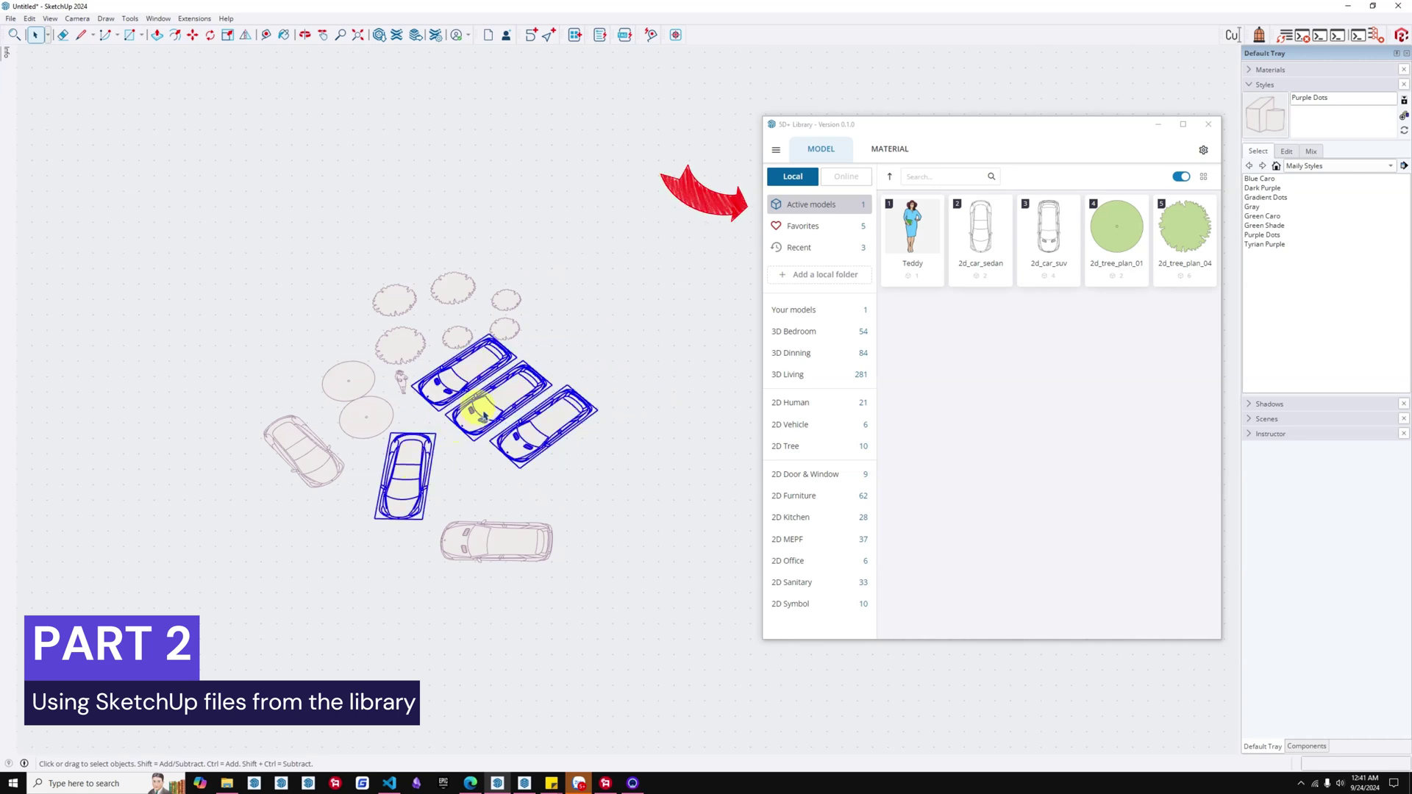
{"action": "right_click", "coordinate": [482, 417]}
{"action": "left_click", "coordinate": [530, 126]}
{"action": "left_click", "coordinate": [512, 292]}
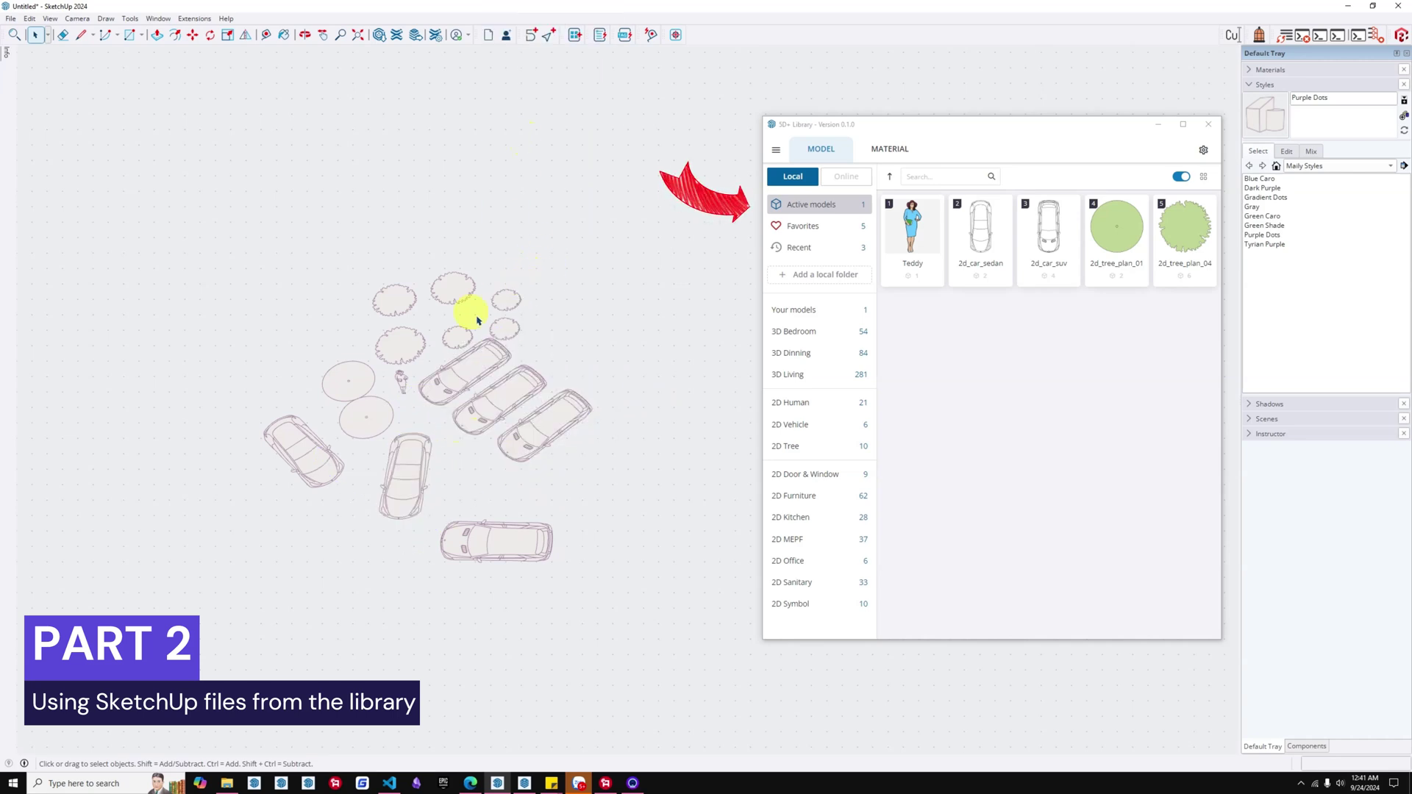
- Select all the tree plans, including the two plain circular ones, and make them a group
{"action": "left_click_drag", "start_coordinate": [503, 274], "coordinate": [384, 324]}
{"action": "left_click", "coordinate": [353, 409], "text": "shift"}
{"action": "right_click", "coordinate": [357, 410]}
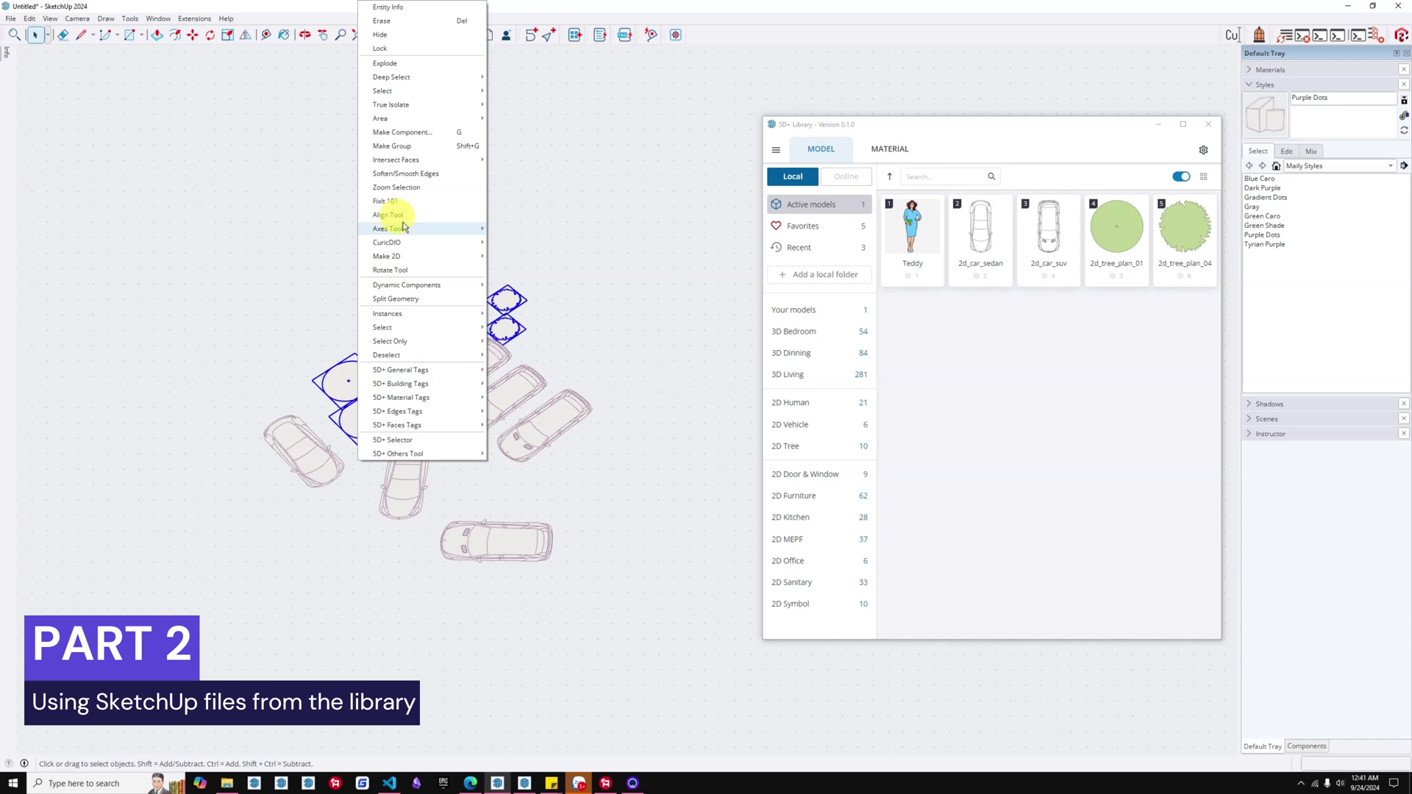
{"action": "left_click", "coordinate": [397, 146]}
{"action": "left_click", "coordinate": [561, 306]}
- Combine the car group, the tree group and the standing figure into one outer group
{"action": "left_click_drag", "start_coordinate": [561, 305], "coordinate": [359, 462]}
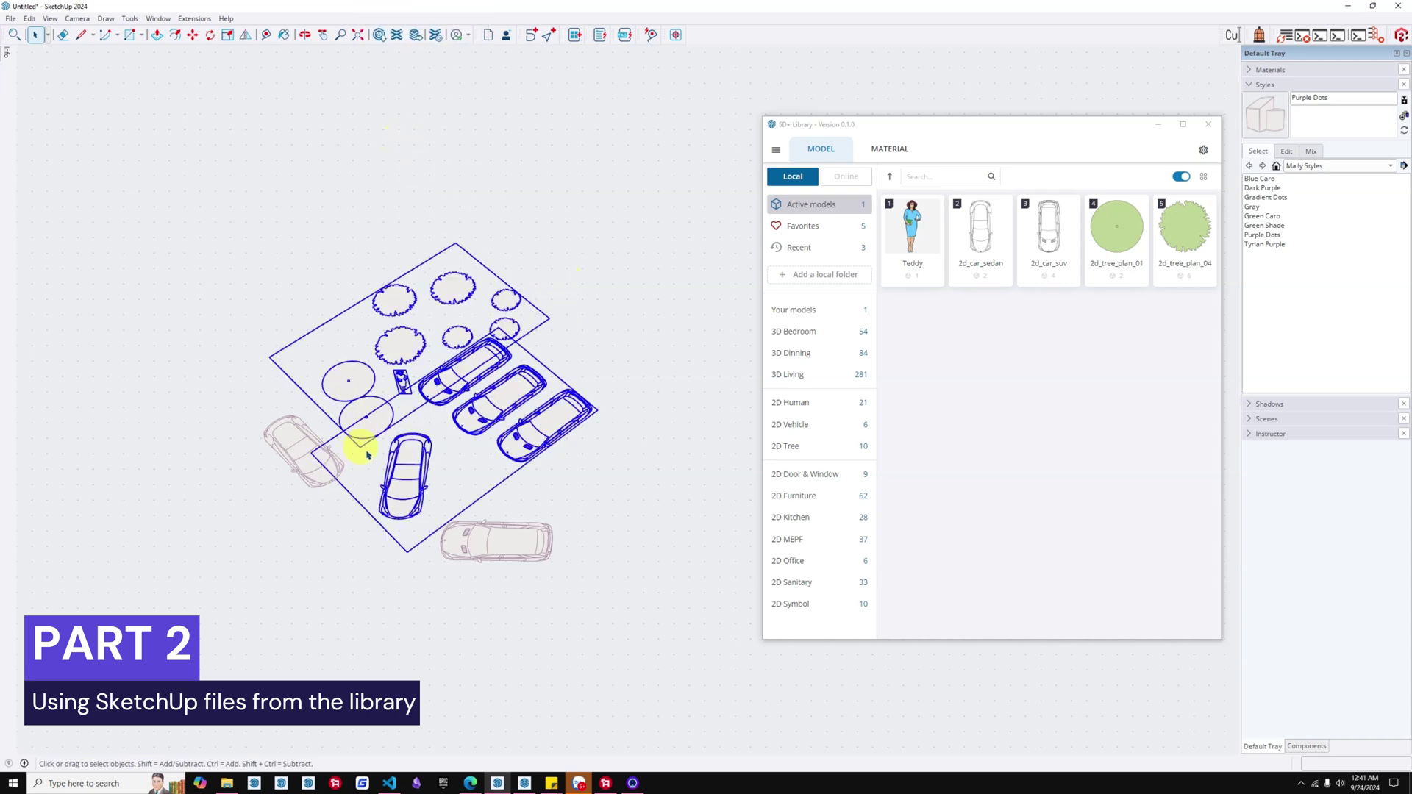
{"action": "right_click", "coordinate": [444, 376]}
{"action": "left_click", "coordinate": [548, 321]}
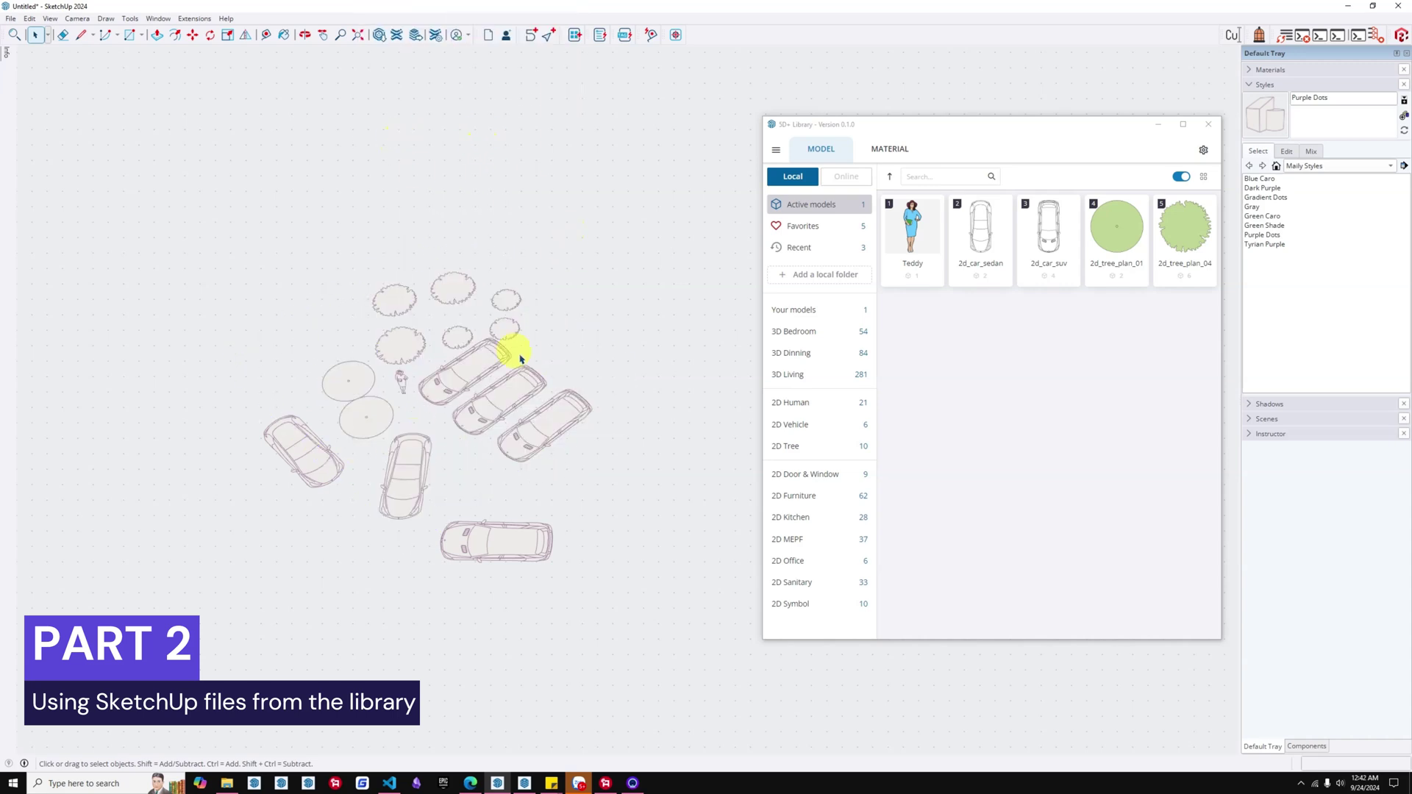
- Refresh the active models list and open the tree group inside the outer group to examine the models it contains
{"action": "left_click", "coordinate": [801, 210]}
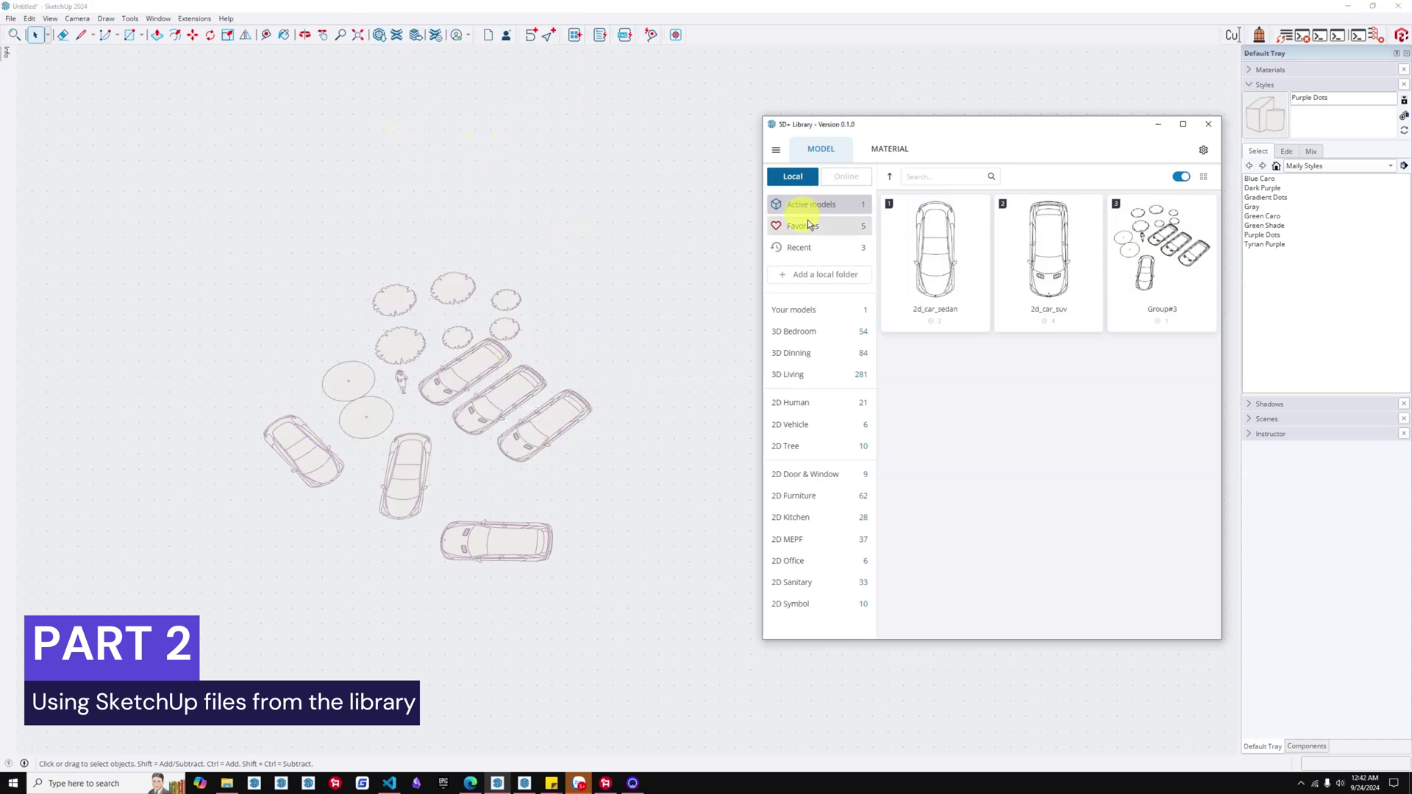
{"action": "left_click", "coordinate": [417, 461]}
{"action": "left_click", "coordinate": [483, 531]}
{"action": "left_click", "coordinate": [316, 451]}
{"action": "left_click", "coordinate": [403, 476]}
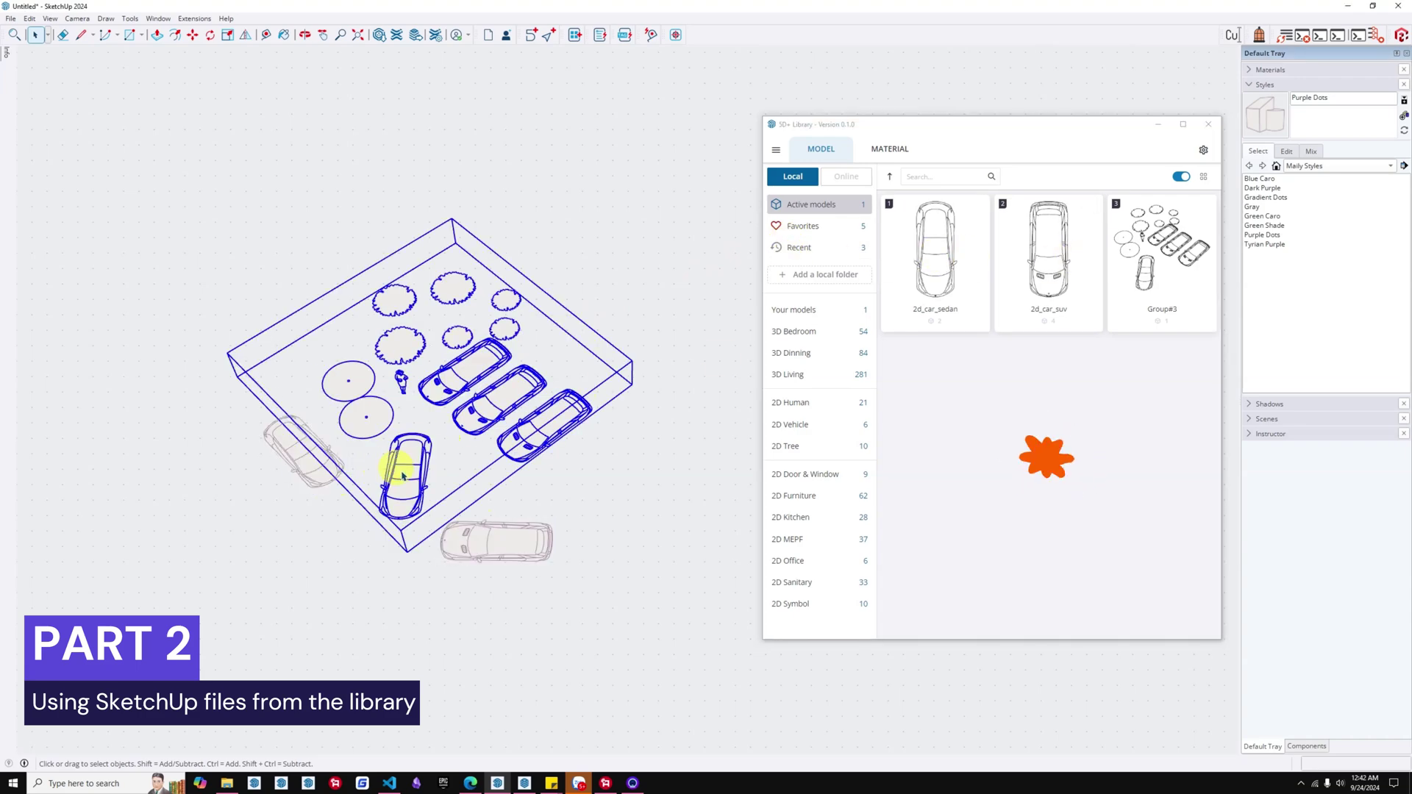
{"action": "double_click", "coordinate": [403, 477]}
{"action": "left_click", "coordinate": [451, 332]}
{"action": "double_click", "coordinate": [454, 343]}
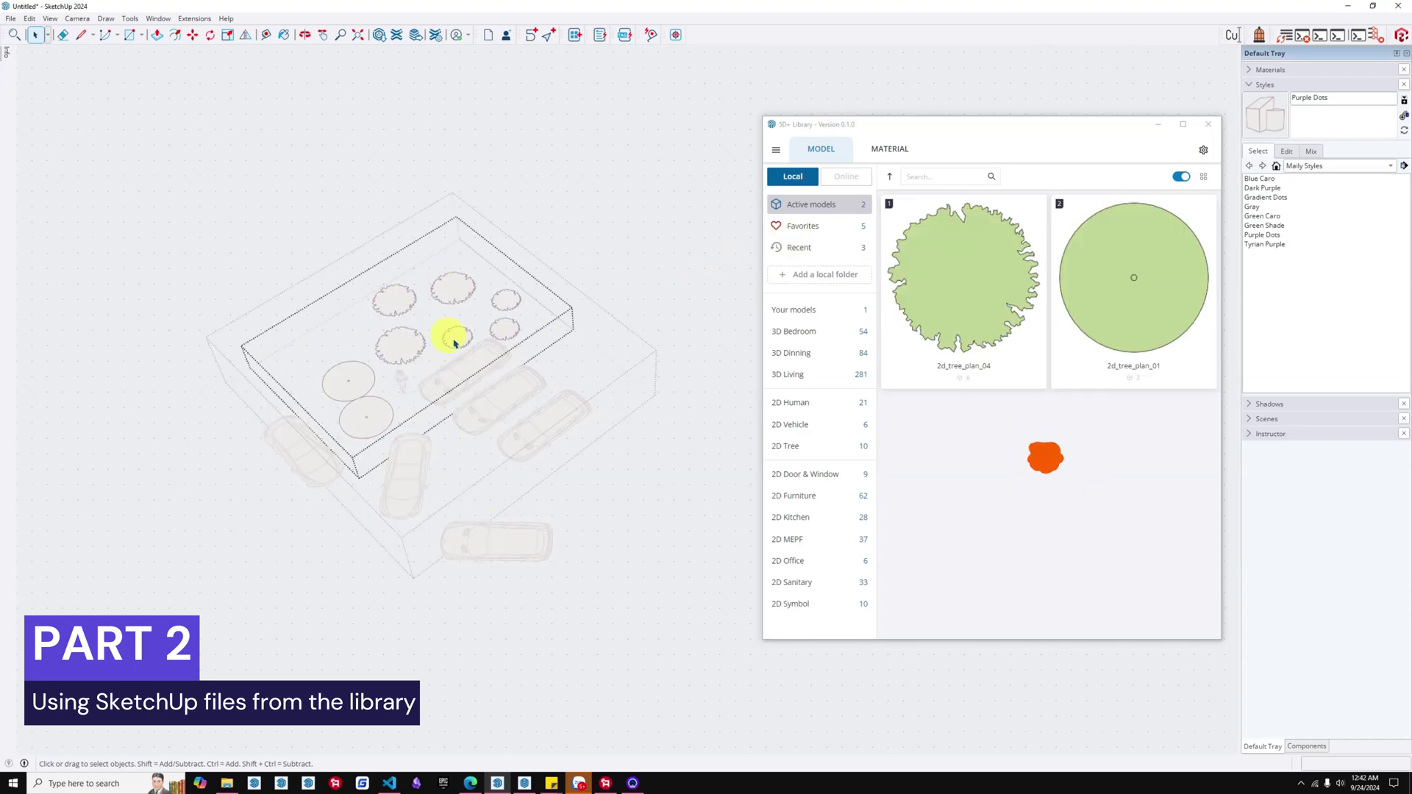
- Open the car group inside the outer group to examine its active models, and return to the scene's top level
{"action": "left_click", "coordinate": [637, 318]}
{"action": "left_click", "coordinate": [488, 395]}
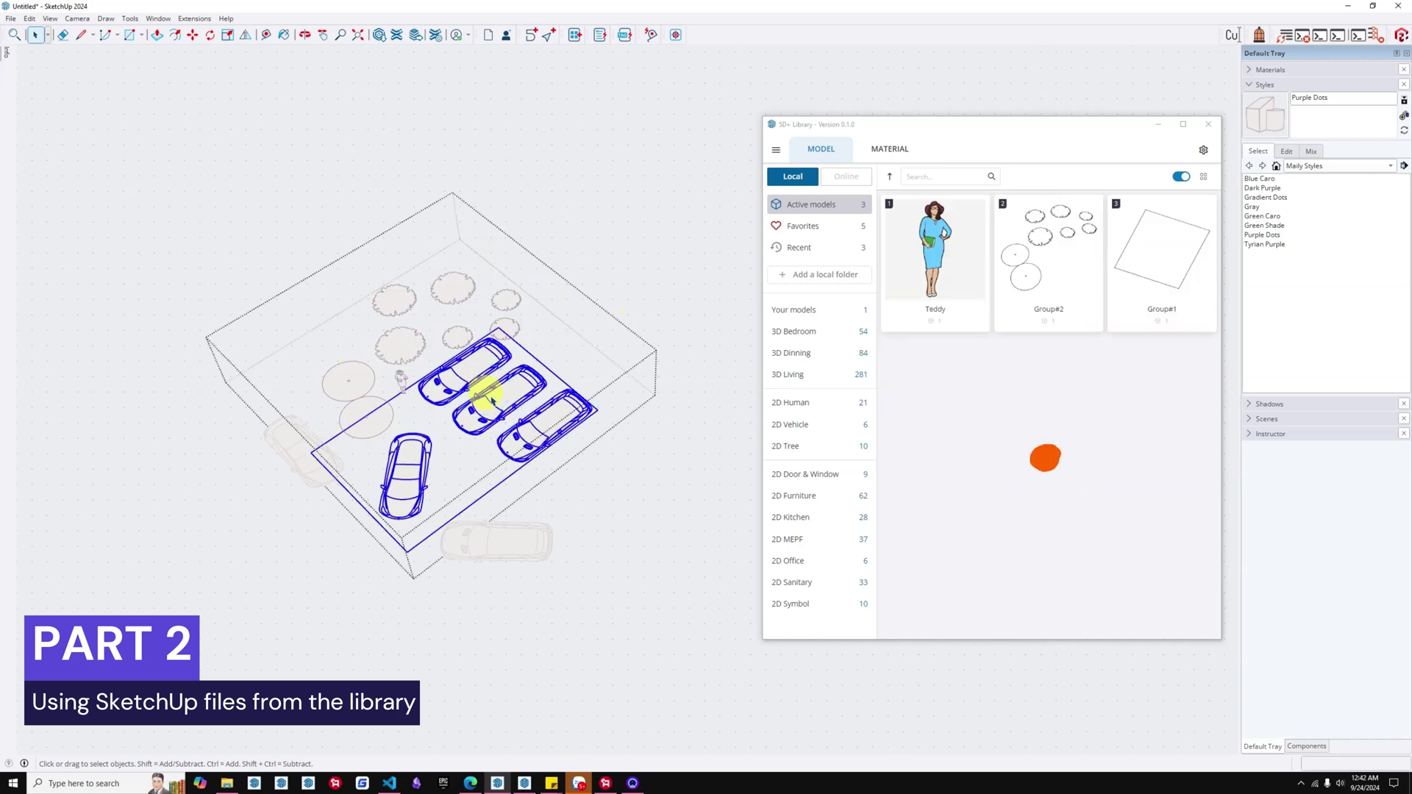
{"action": "double_click", "coordinate": [491, 400]}
{"action": "left_click", "coordinate": [891, 177]}
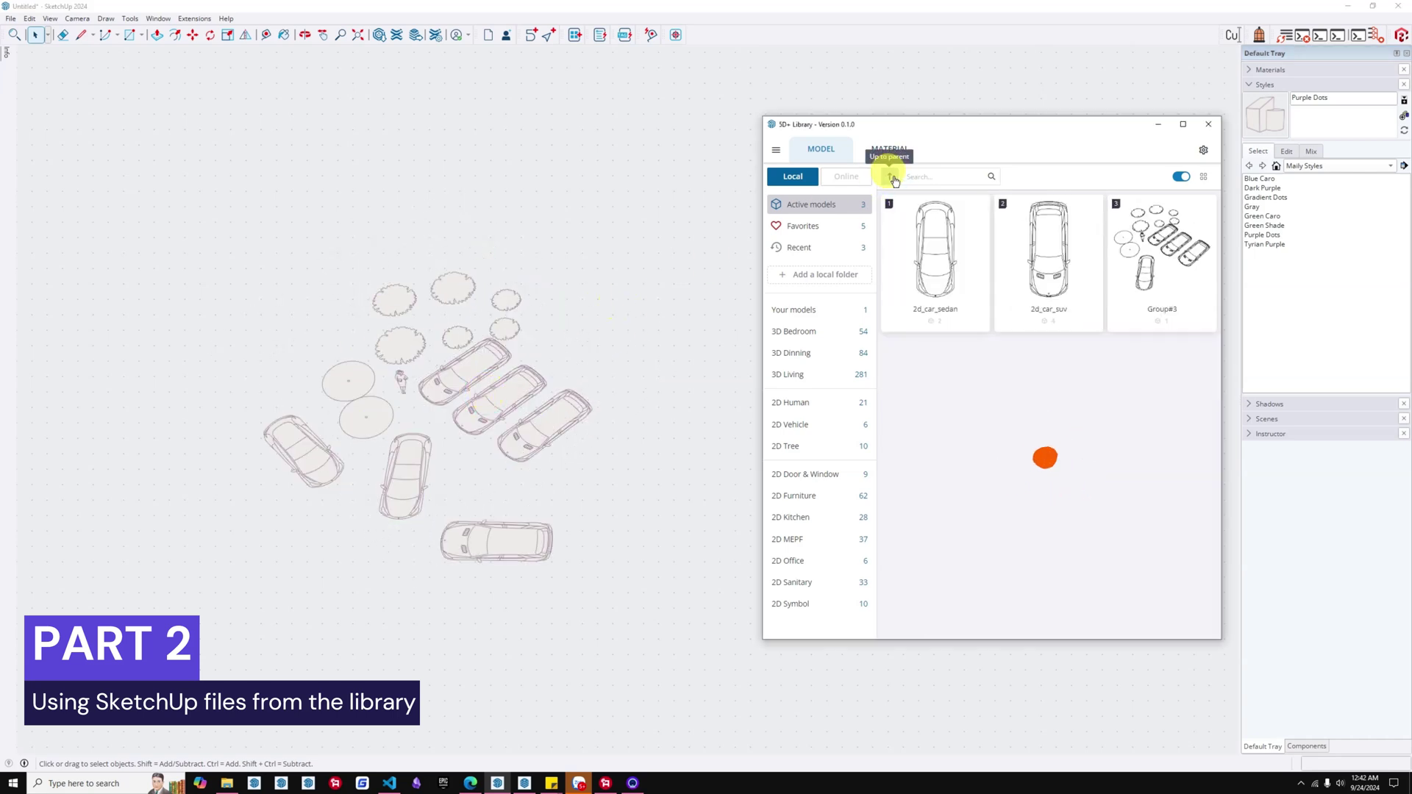
- Open the nested car group and insert six more 2d_car_sedan copies from its active models, turning some to other directions
{"action": "scroll", "coordinate": [581, 358], "scroll_direction": "down", "scroll_amount": 2}
{"action": "middle_click_drag", "start_coordinate": [485, 403], "coordinate": [275, 349]}
{"action": "scroll", "coordinate": [541, 381], "scroll_direction": "up", "scroll_amount": 4}
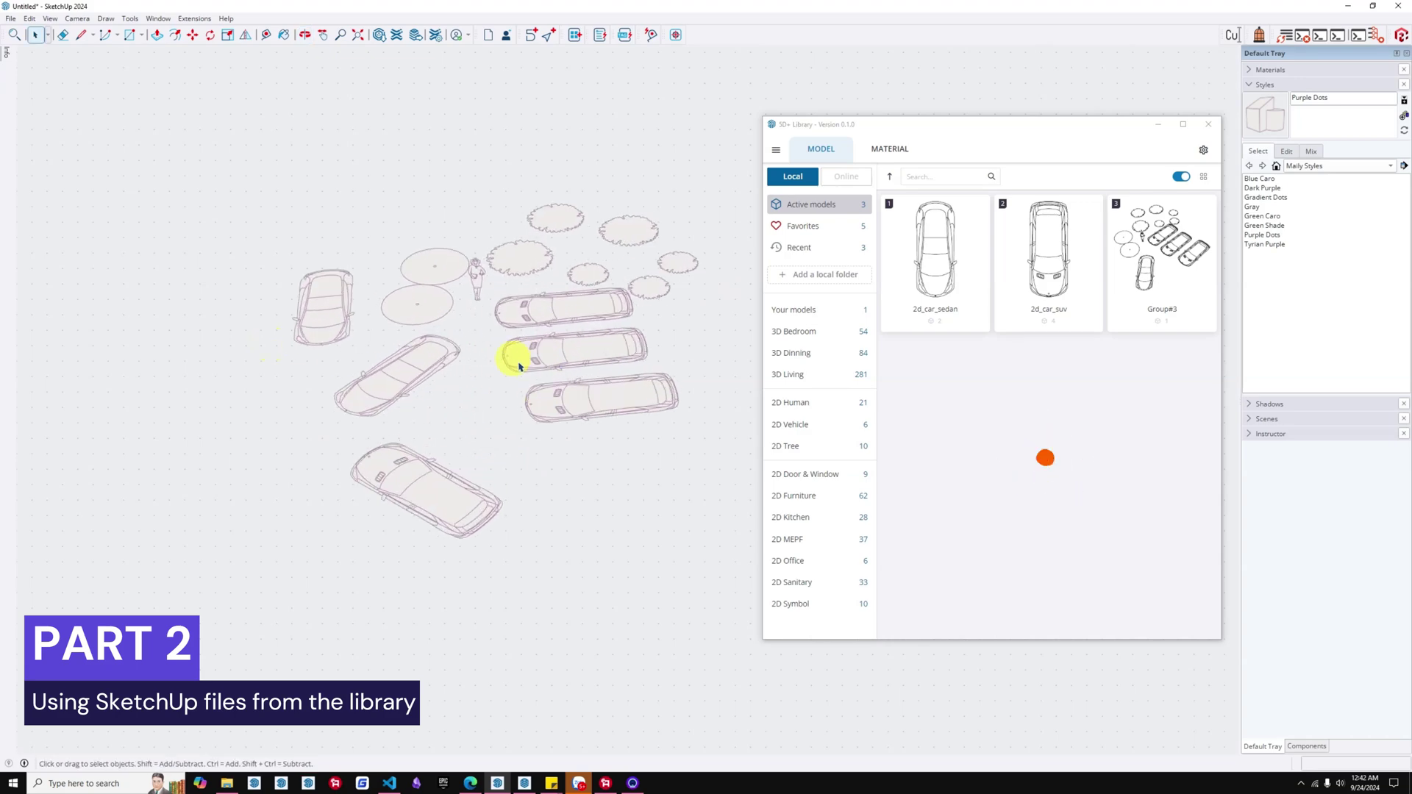
{"action": "double_click", "coordinate": [518, 362]}
{"action": "double_click", "coordinate": [517, 361]}
{"action": "left_click", "coordinate": [964, 333]}
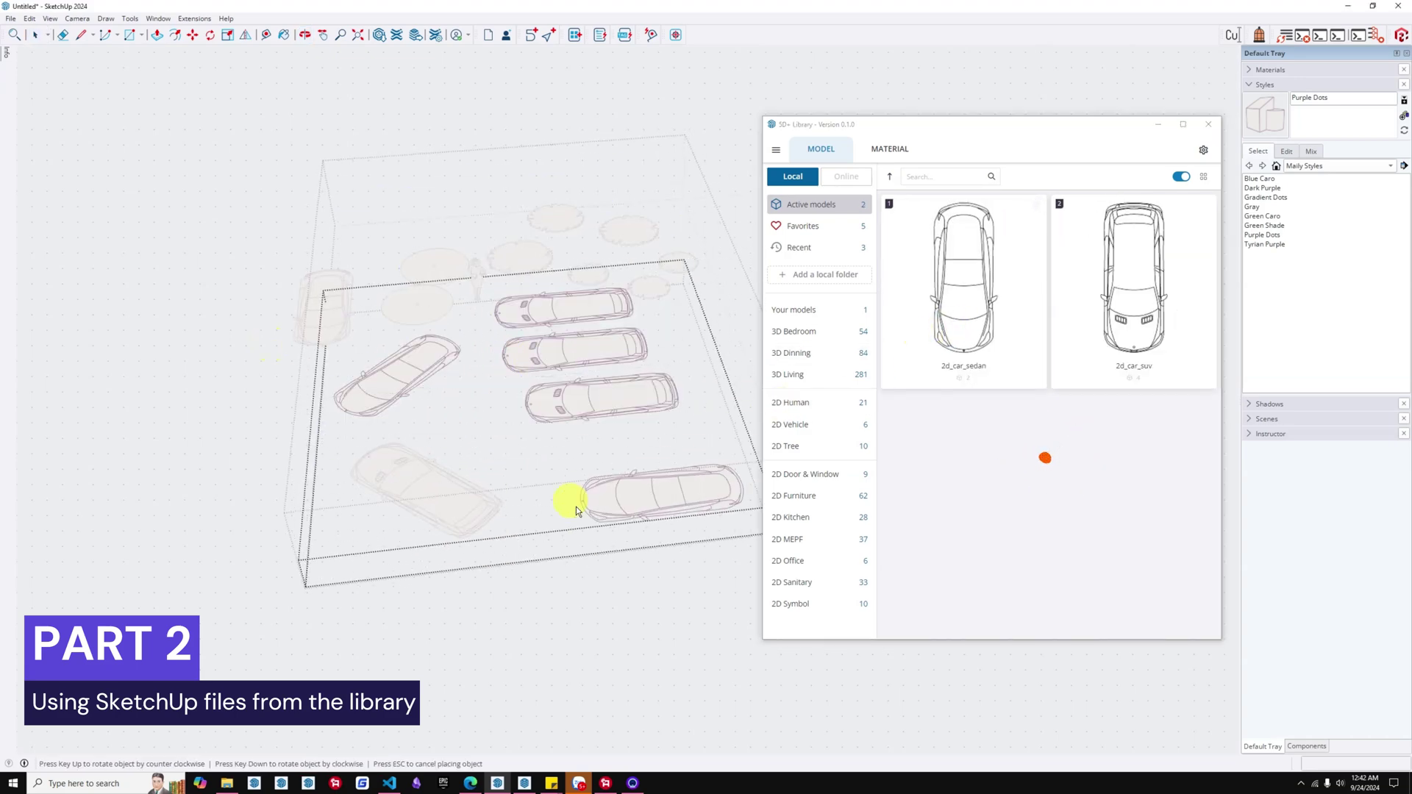
{"action": "middle_click_drag", "start_coordinate": [577, 495], "coordinate": [530, 473]}
{"action": "left_click", "coordinate": [594, 507]}
{"action": "left_click", "coordinate": [562, 559]}
{"action": "left_click", "coordinate": [513, 573]}
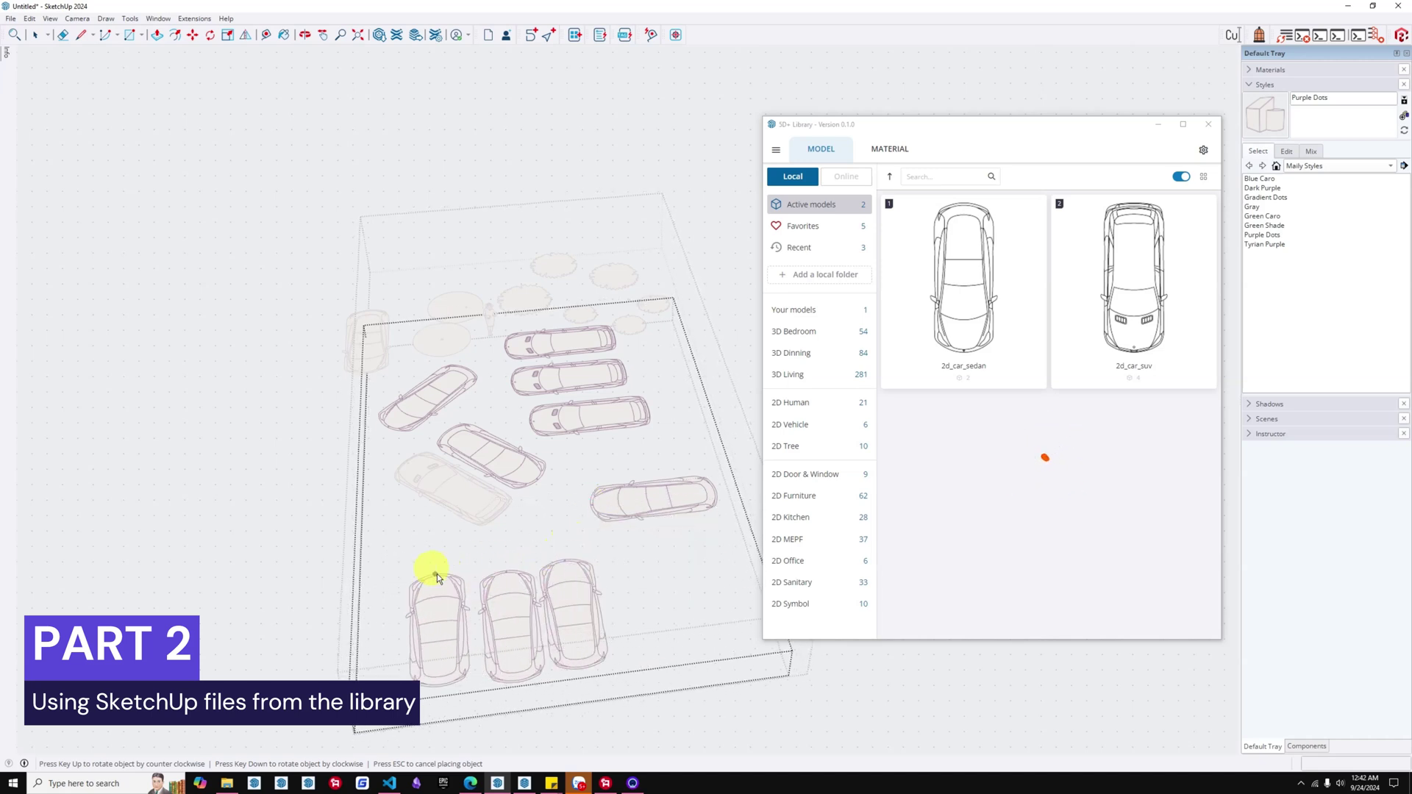
{"action": "key", "text": "Up"}
{"action": "middle_click_drag", "start_coordinate": [364, 558], "coordinate": [454, 544]}
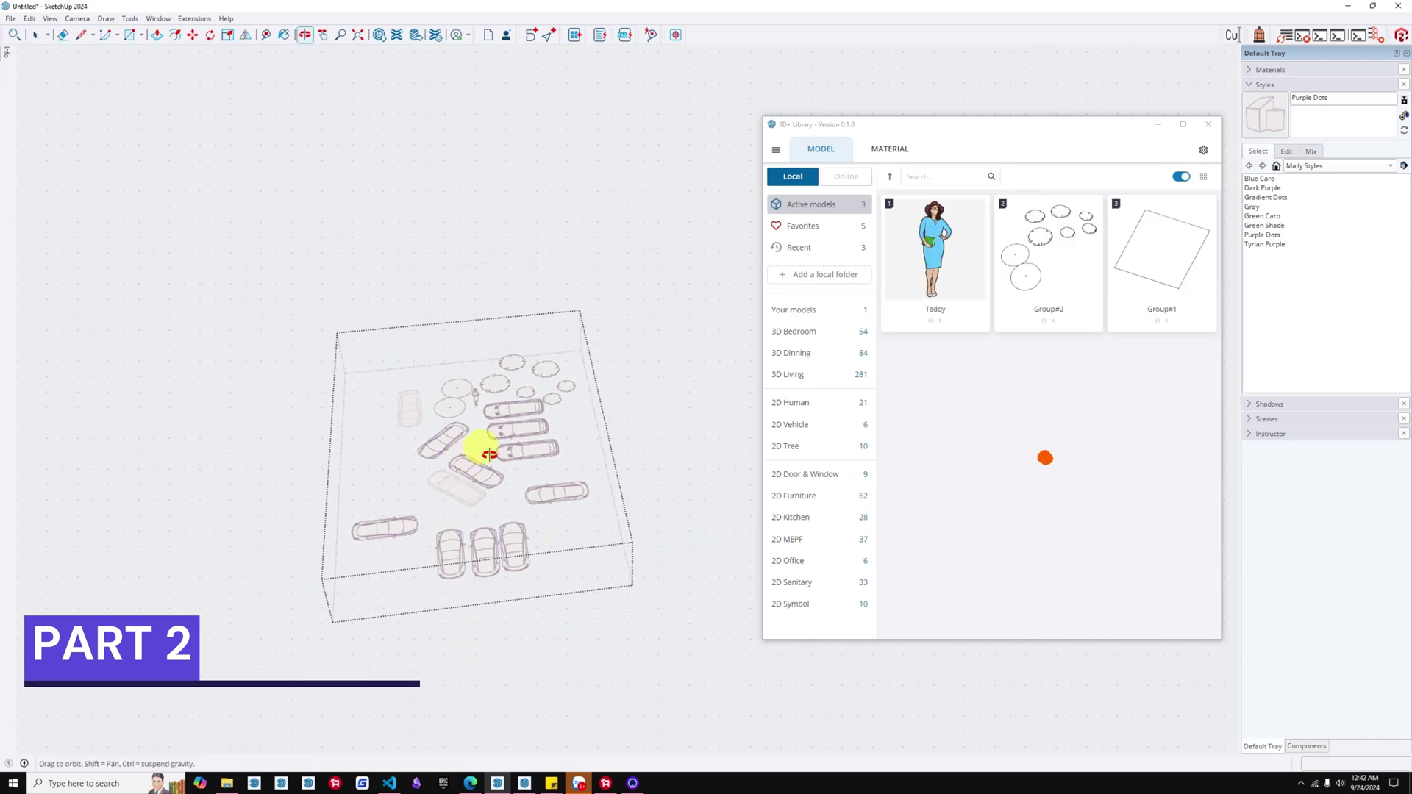
- Browse the 3D Dinning collection and turn off the name and size captions under the thumbnails
{"action": "scroll", "coordinate": [646, 427], "scroll_direction": "down", "scroll_amount": 5}
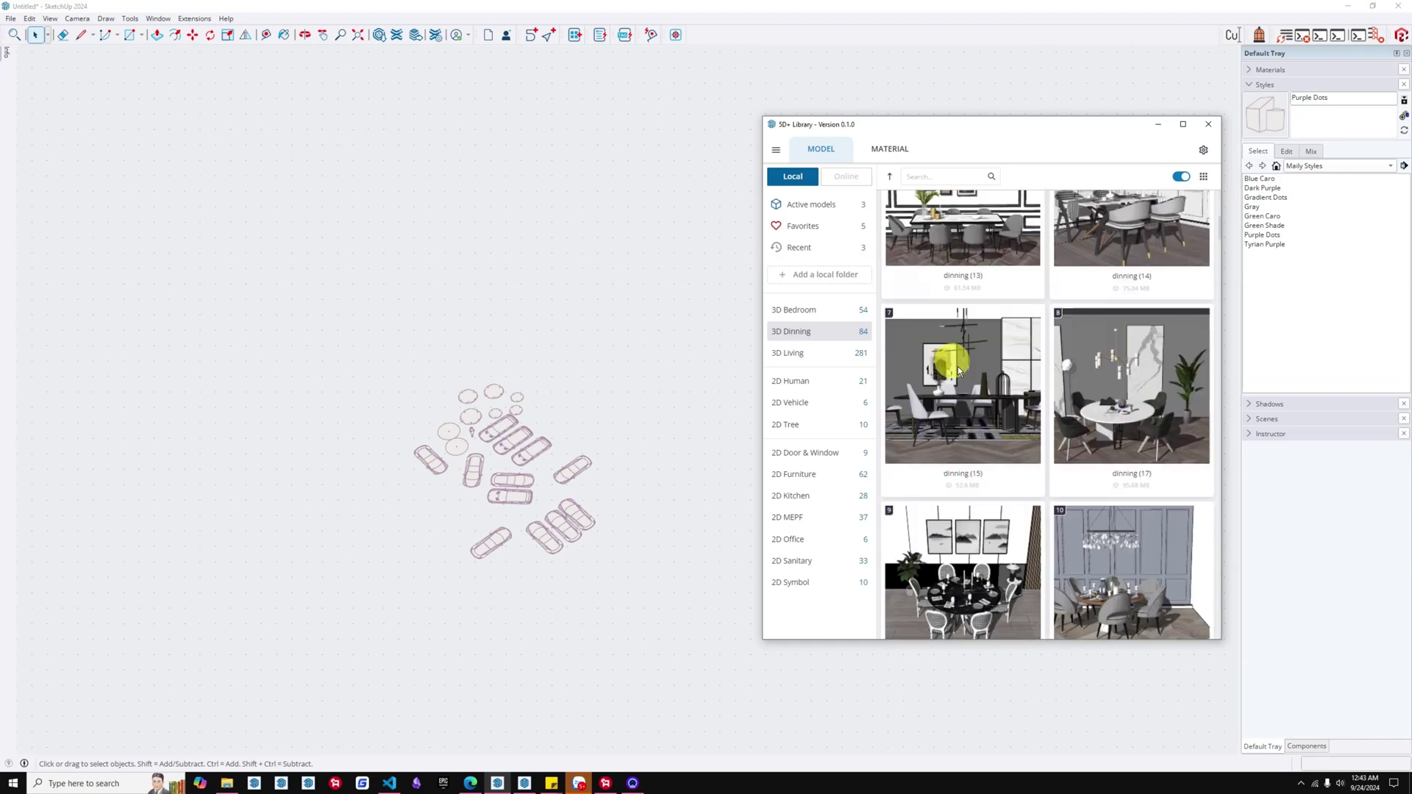
{"action": "scroll", "coordinate": [958, 366], "scroll_direction": "down", "scroll_amount": 3}
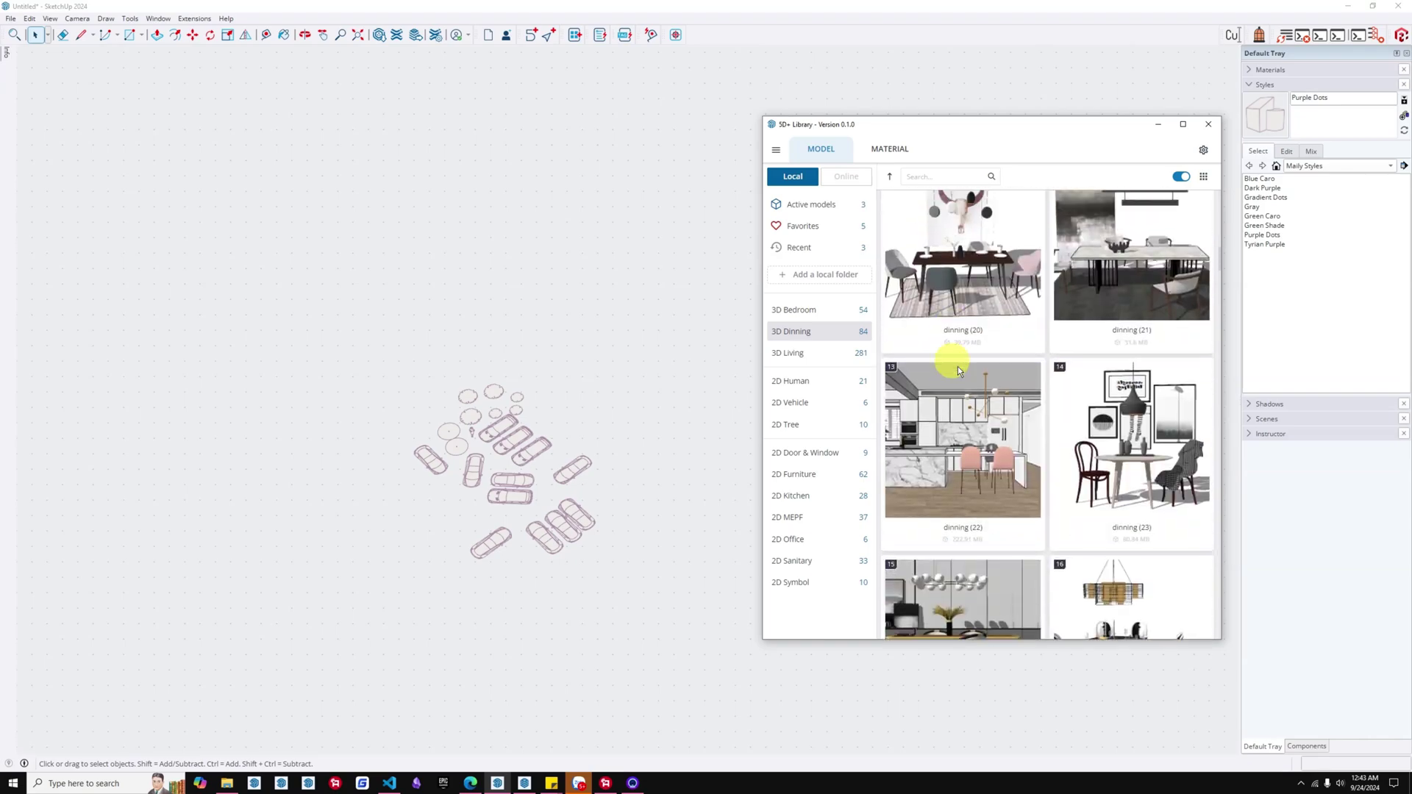
{"action": "left_click", "coordinate": [1179, 177]}
- Examine the 3D Dinning models in a maximized library window with the sidebar hidden, and restore the window size
{"action": "left_click", "coordinate": [1183, 123]}
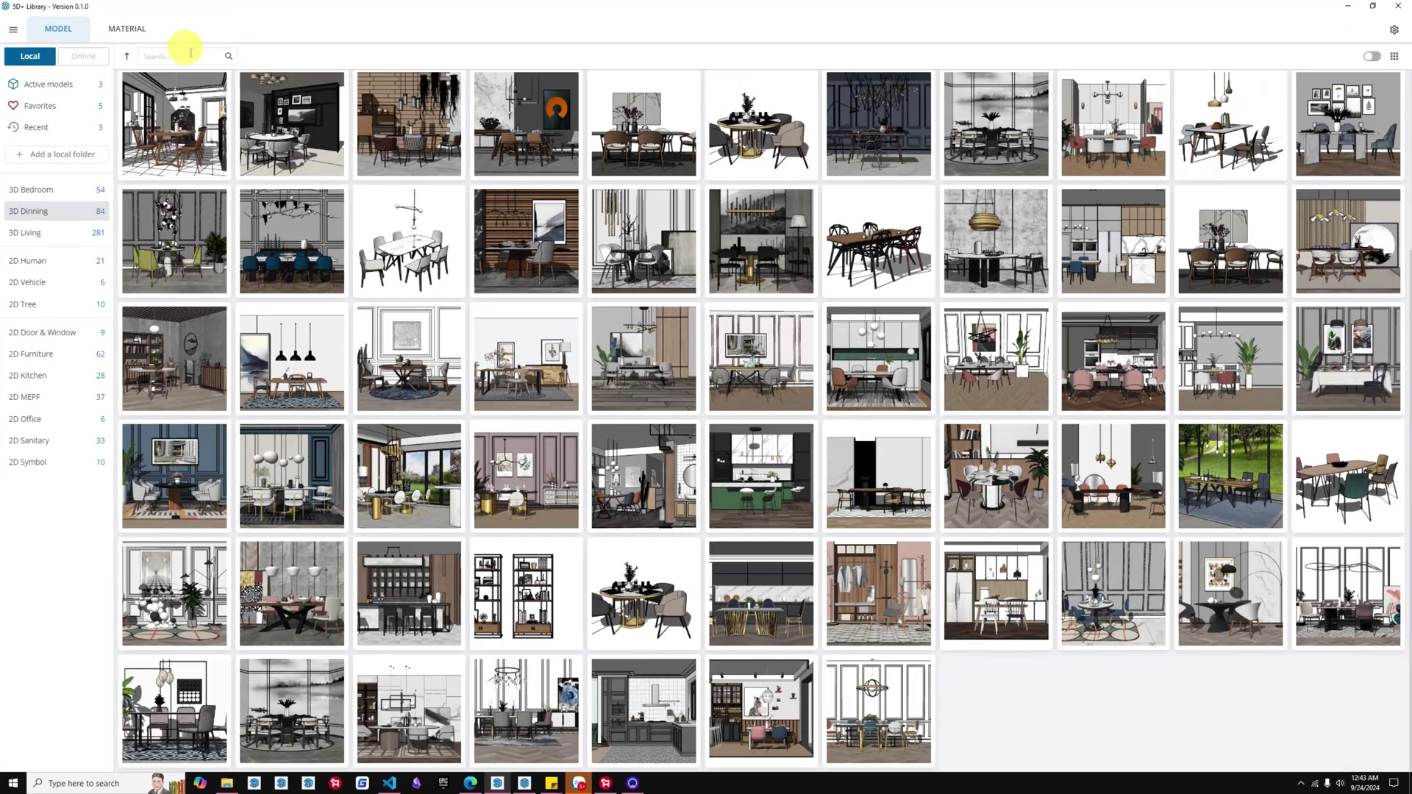
{"action": "left_click", "coordinate": [14, 33]}
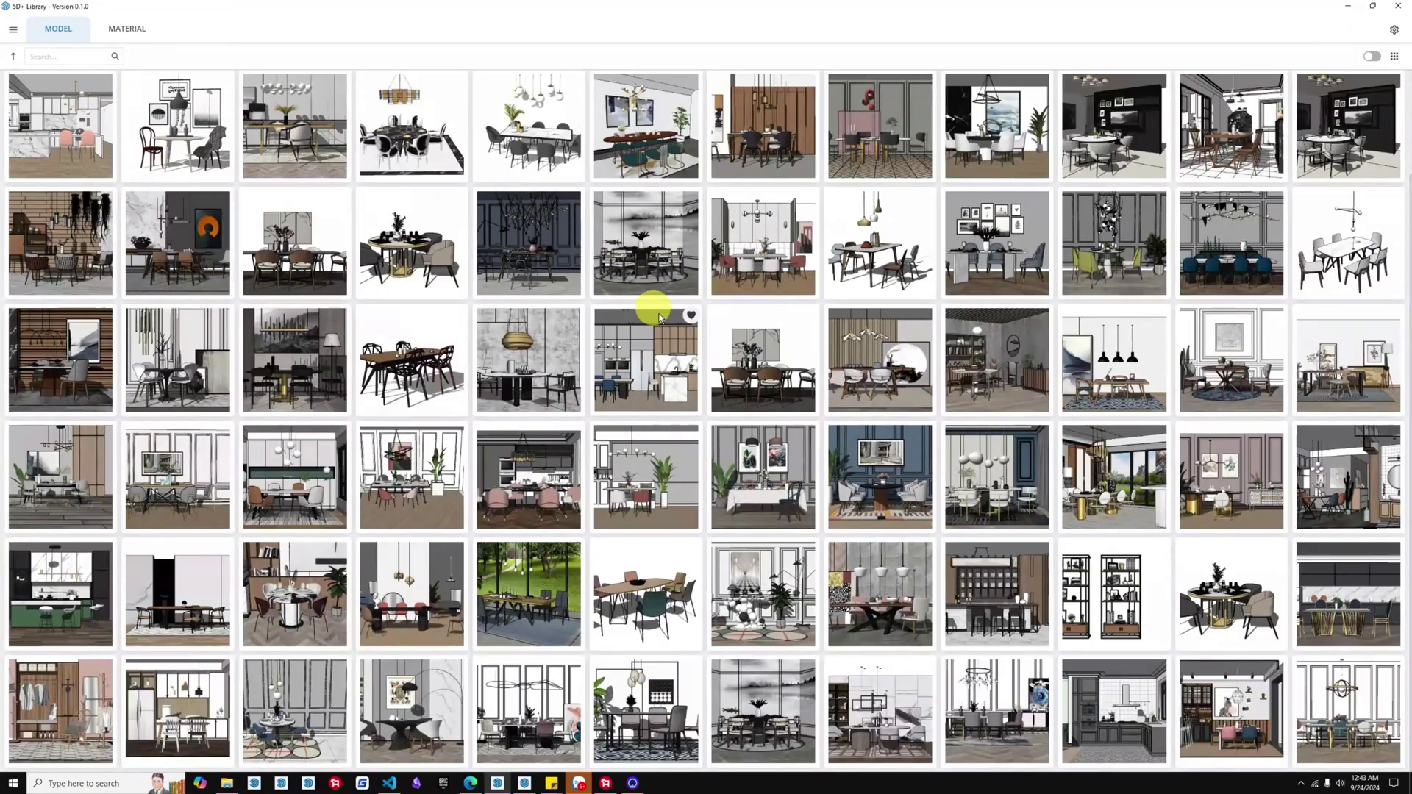
{"action": "scroll", "coordinate": [652, 306], "scroll_direction": "up", "scroll_amount": 2}
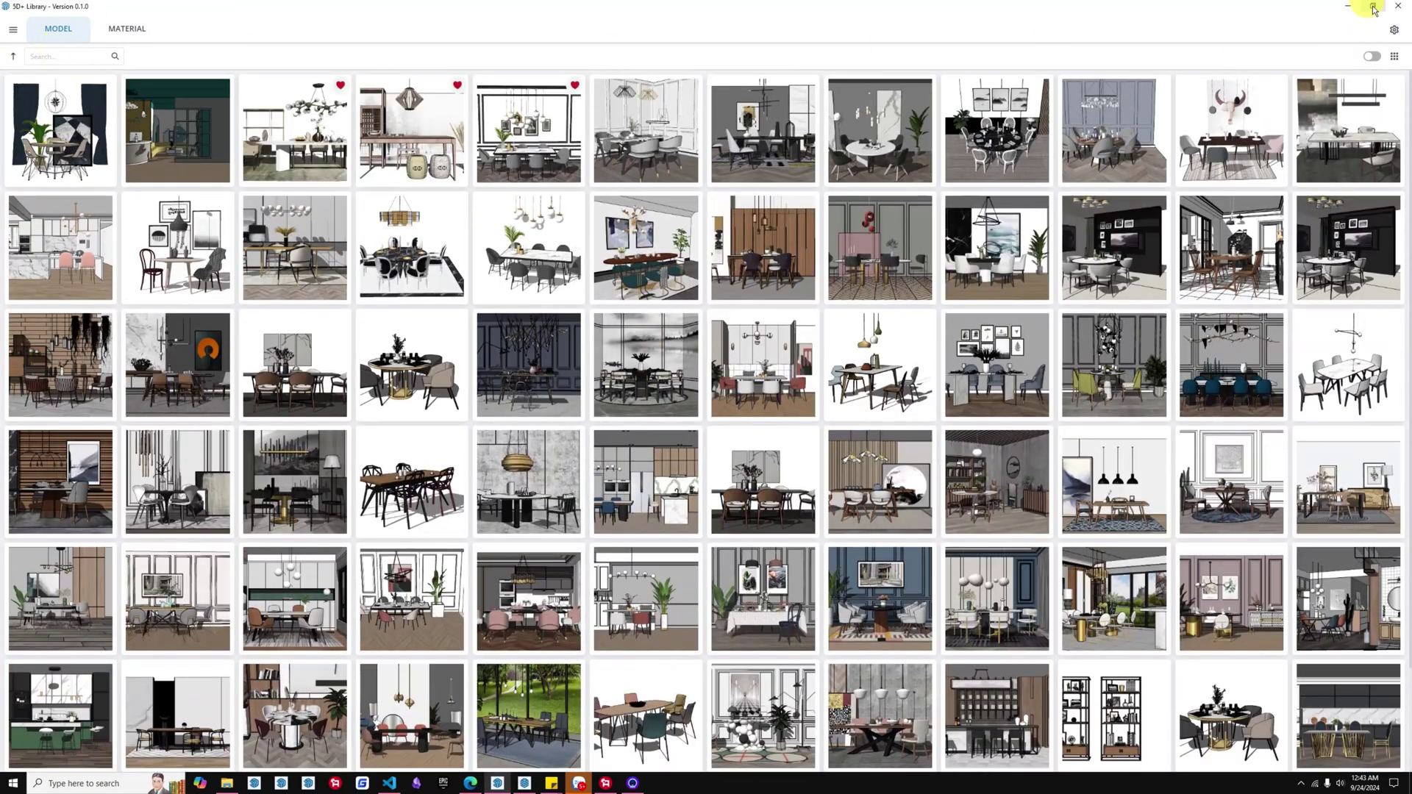
{"action": "left_click", "coordinate": [1373, 8]}
- Shrink the library window in width and height and switch to a smaller thumbnail size
{"action": "left_click_drag", "start_coordinate": [758, 172], "coordinate": [969, 172]}
{"action": "left_click", "coordinate": [1203, 177]}
{"action": "scroll", "coordinate": [1119, 407], "scroll_direction": "down", "scroll_amount": 2}
{"action": "left_click_drag", "start_coordinate": [1093, 639], "coordinate": [1093, 378]}
{"action": "scroll", "coordinate": [1099, 283], "scroll_direction": "down", "scroll_amount": 3}
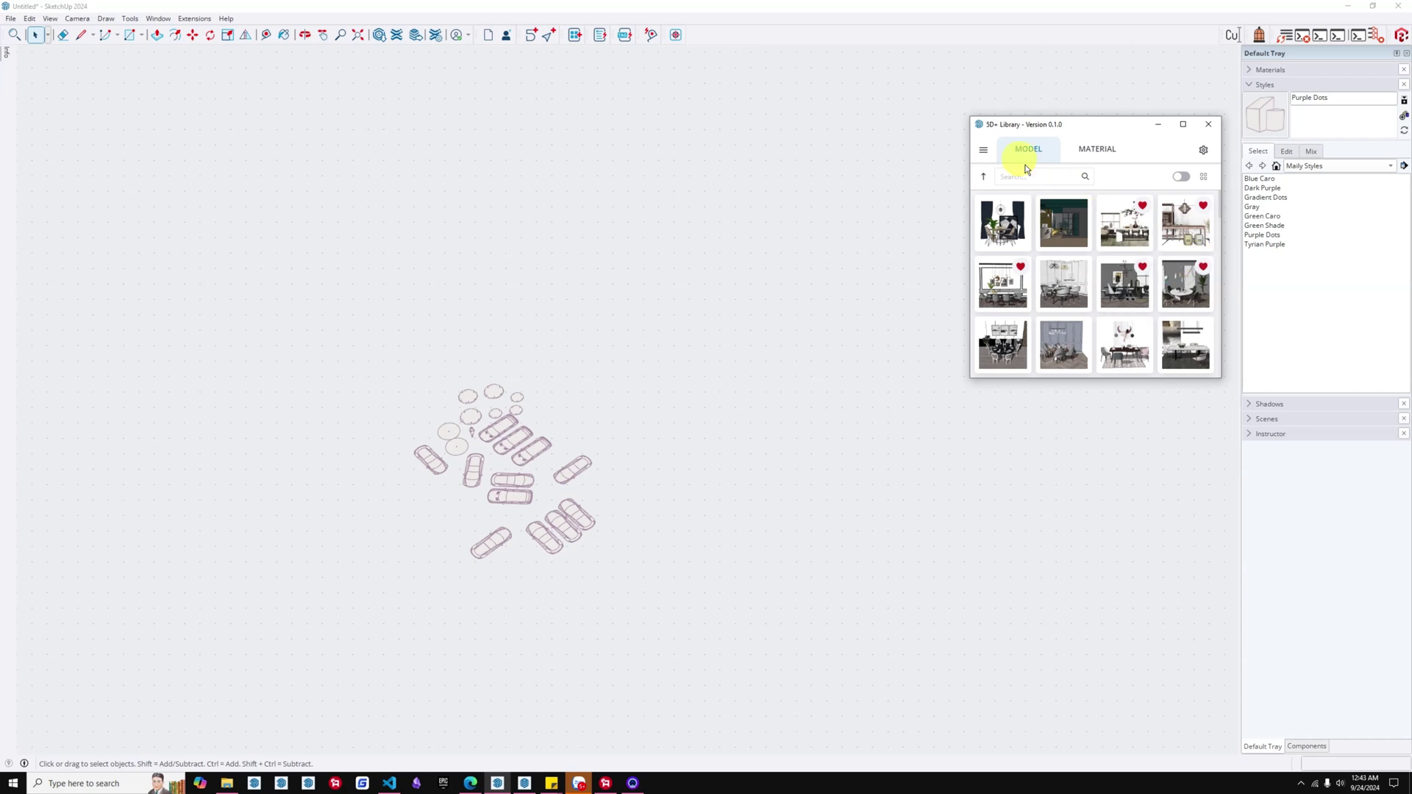
- Show the sidebar again in a taller library window and open the Favorites list
{"action": "left_click", "coordinate": [984, 151]}
{"action": "left_click_drag", "start_coordinate": [1067, 378], "coordinate": [1059, 608]}
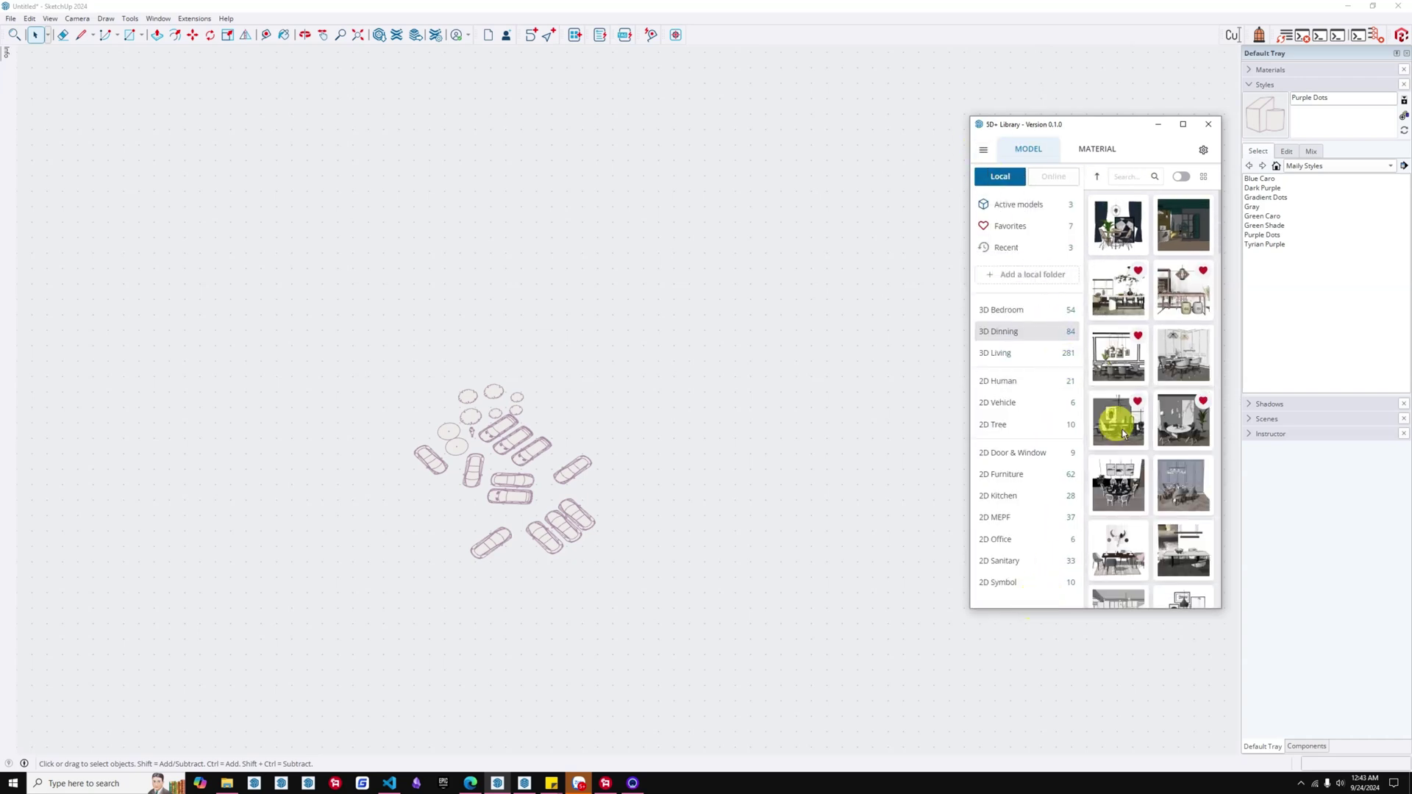
{"action": "left_click", "coordinate": [1030, 225]}
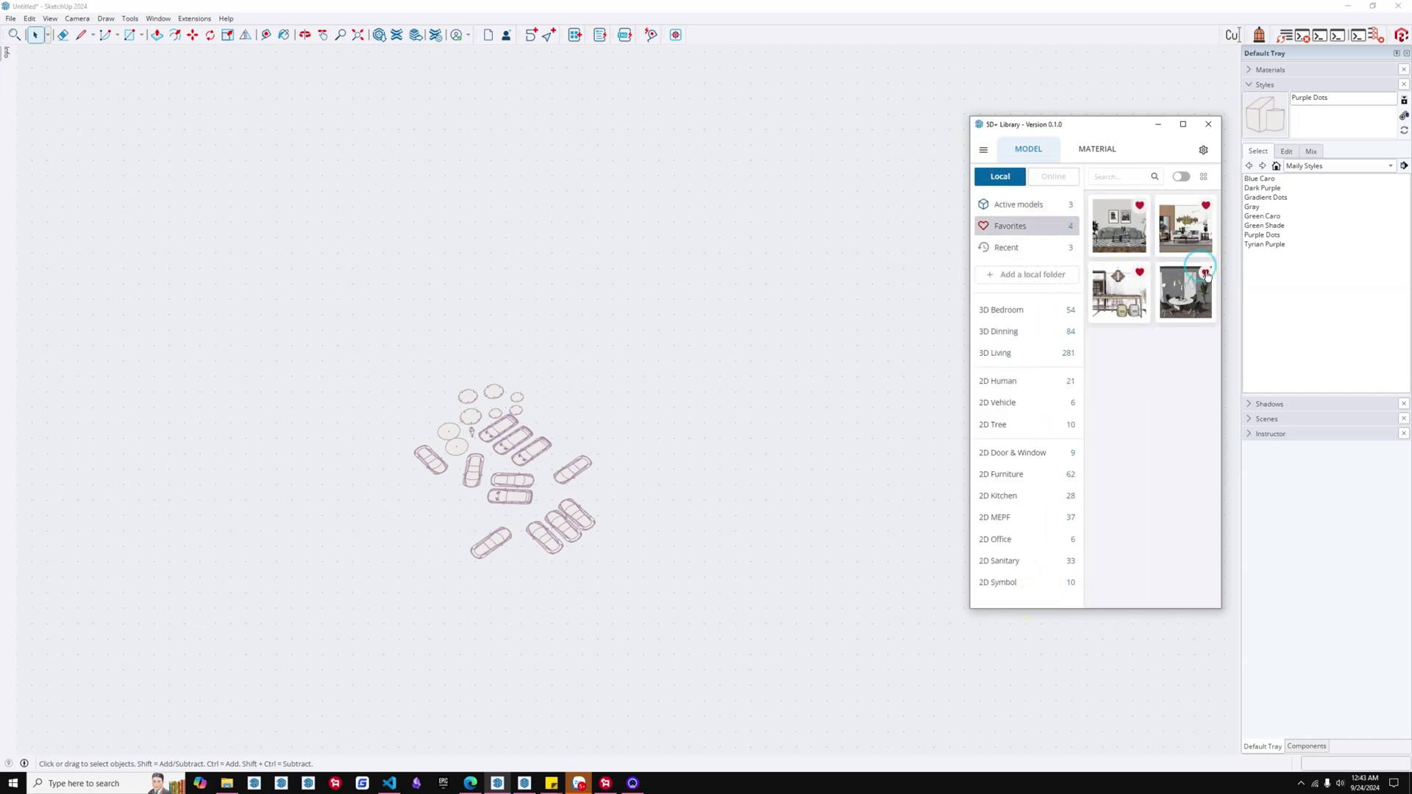